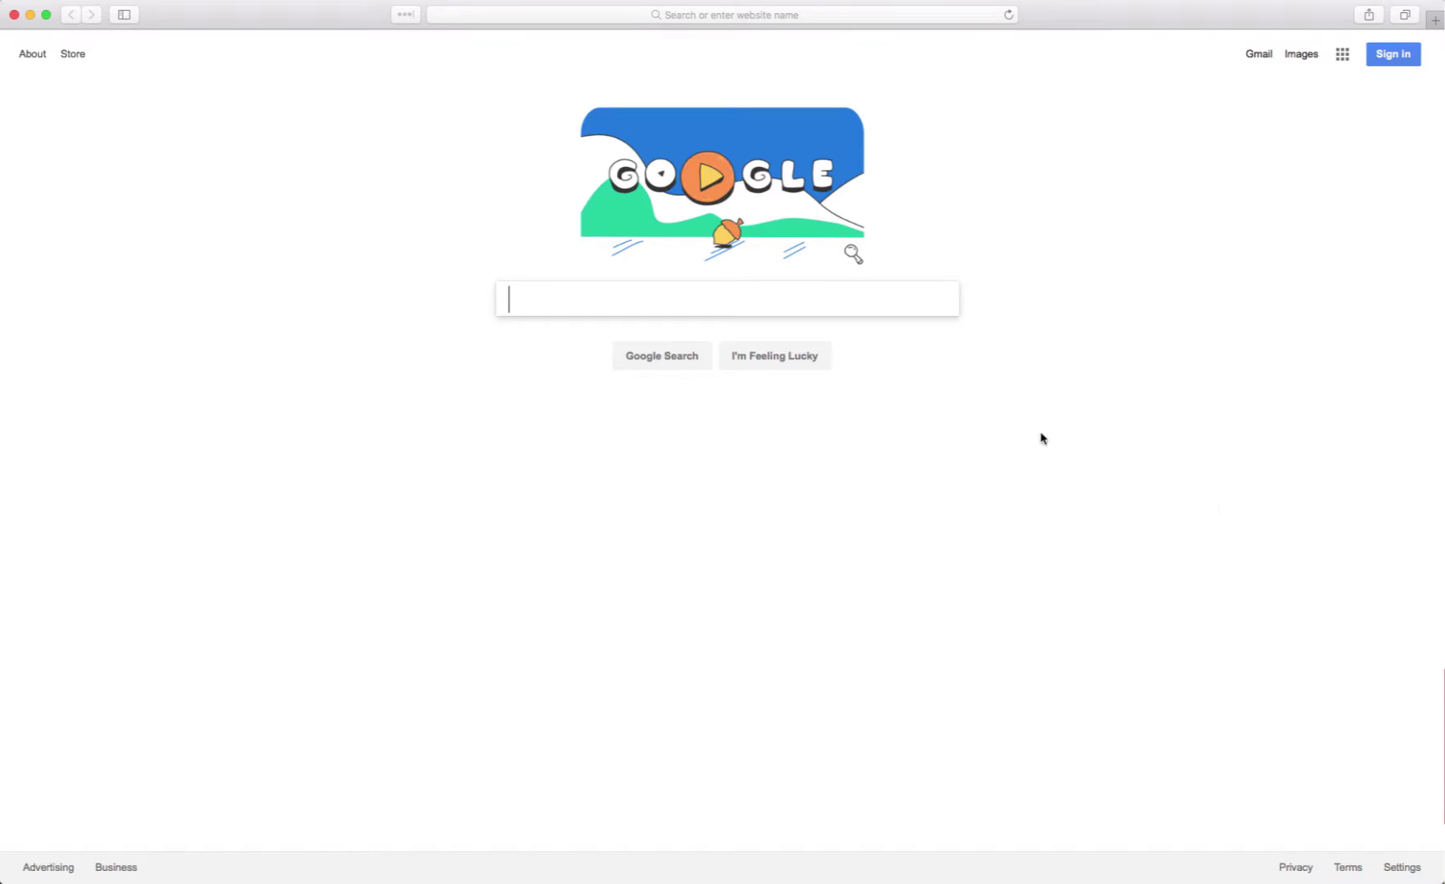
- Load logmein.com in Safari from the address bar
{"action": "left_click", "coordinate": [748, 16]}
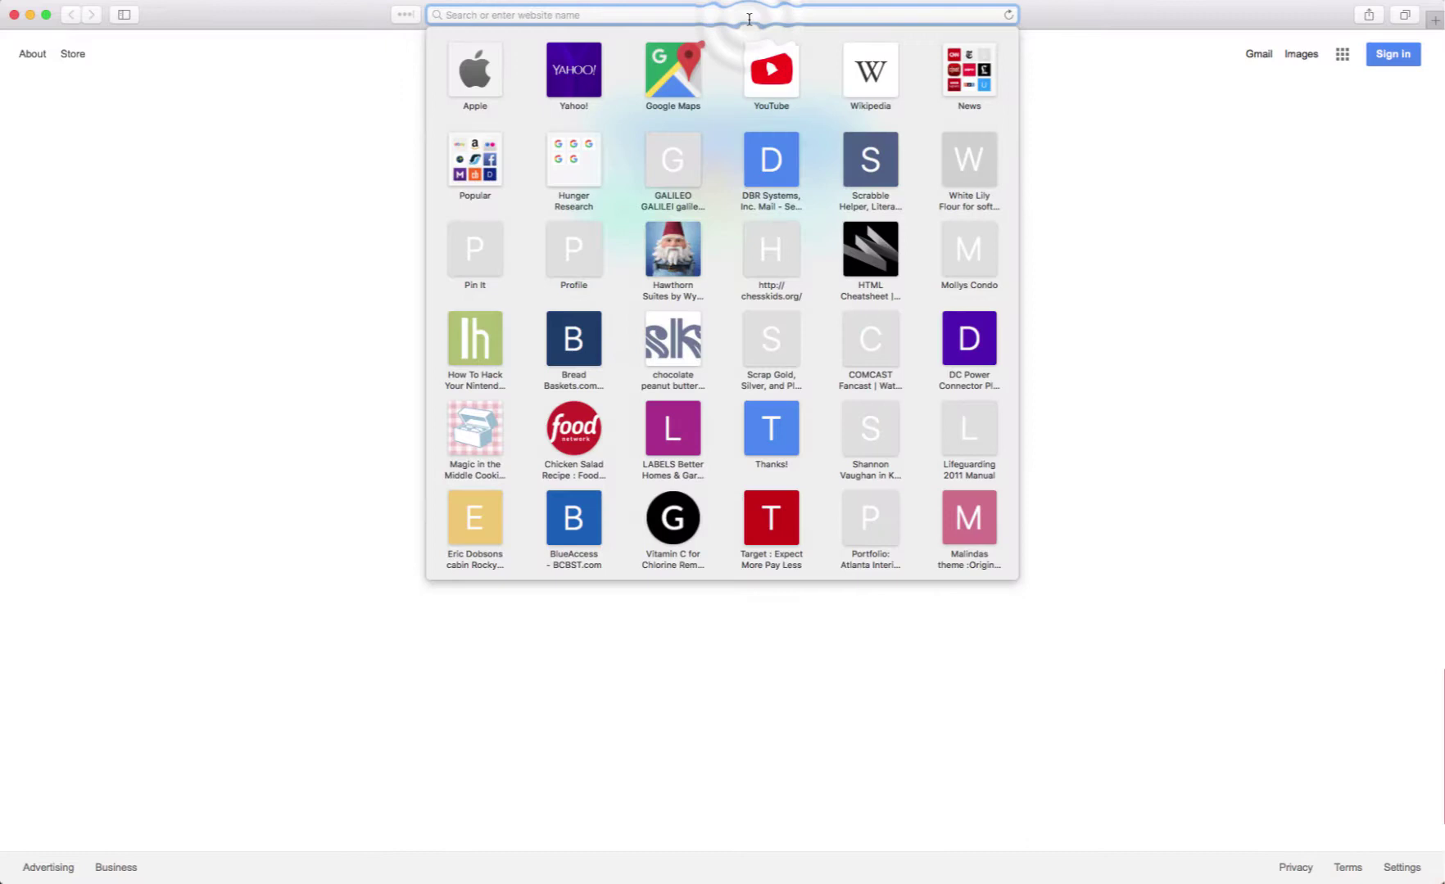
{"action": "type", "text": "logmein.com"}
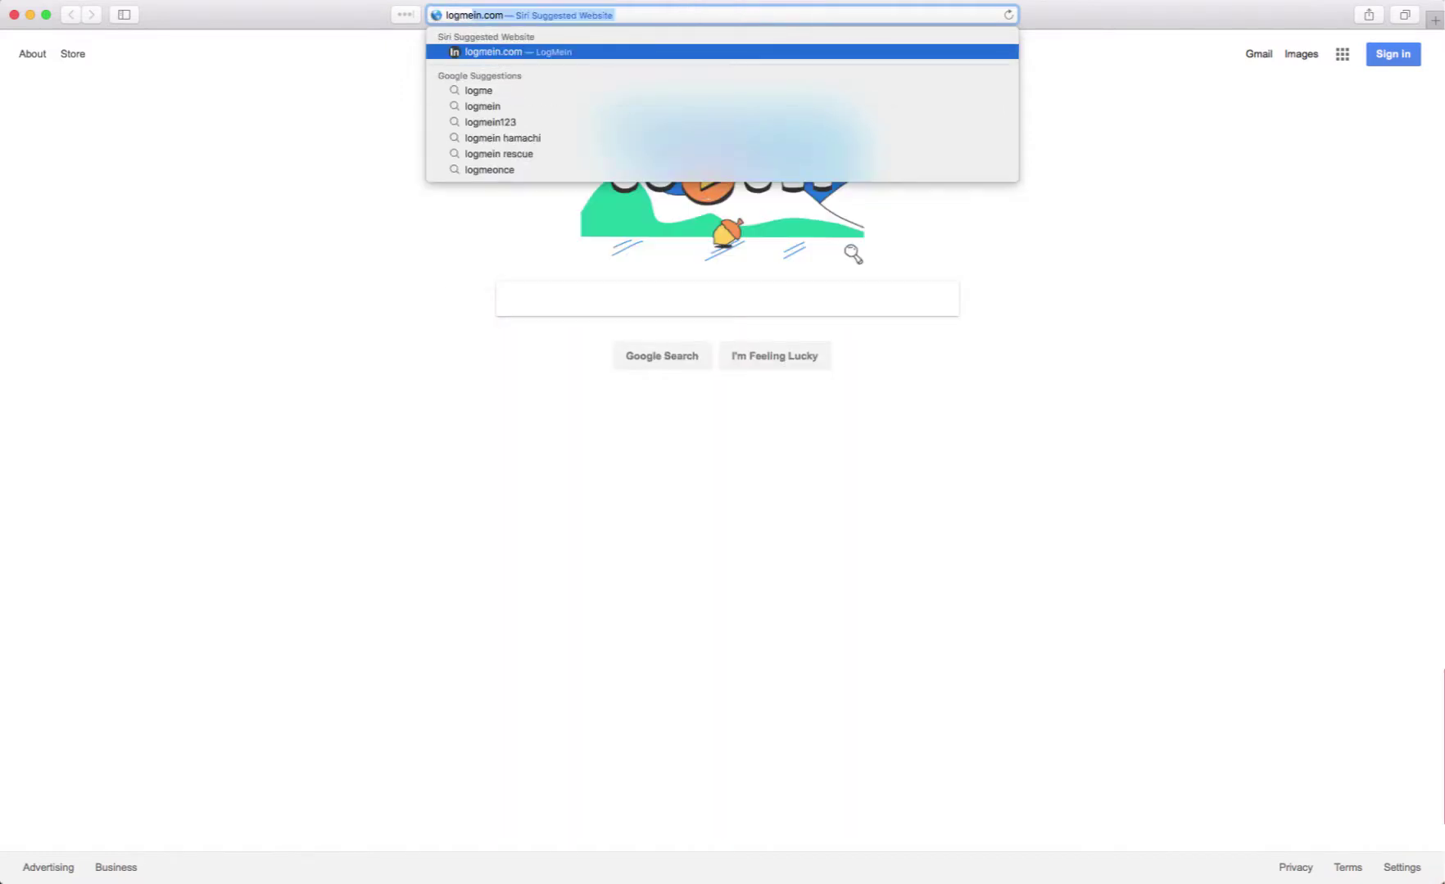
{"action": "key", "text": "Return"}
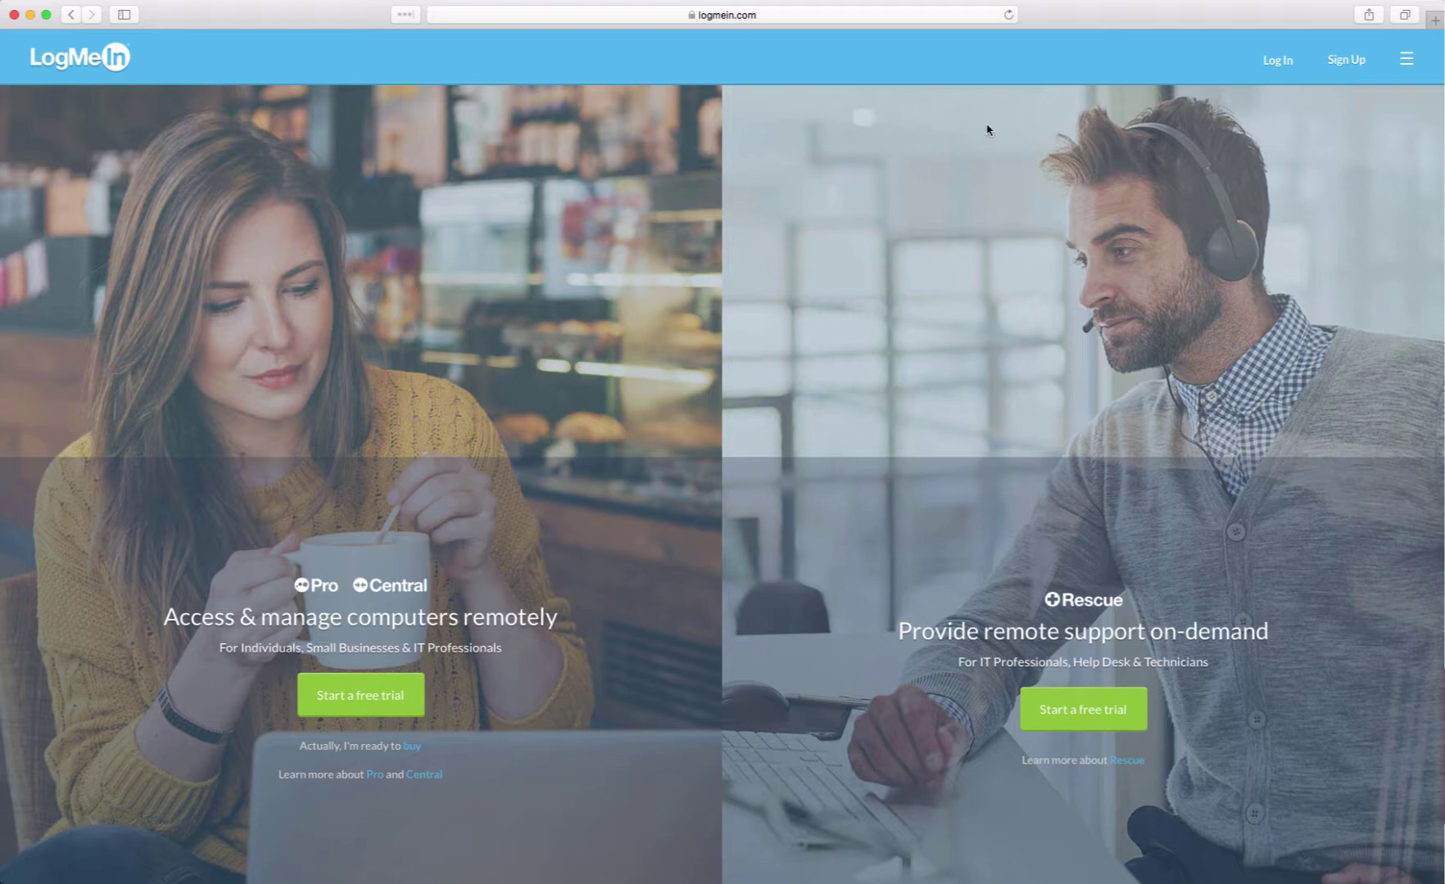
- Sign in to LogMeIn with the account e-mail and password
{"action": "left_click", "coordinate": [1274, 61]}
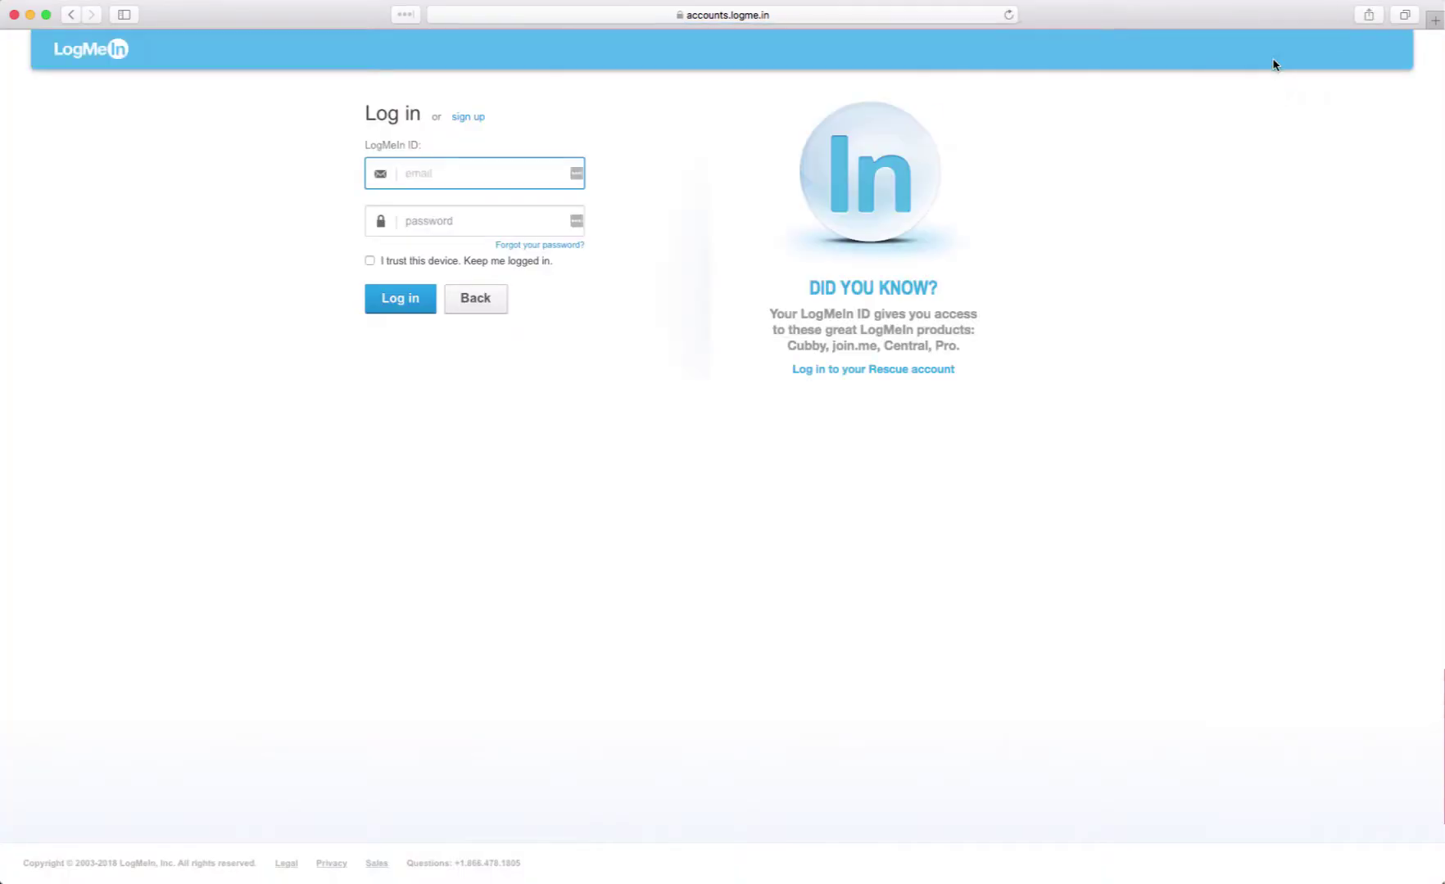
{"action": "left_click", "coordinate": [442, 177]}
{"action": "key", "text": "Tab"}
{"action": "type", "text": "a"}
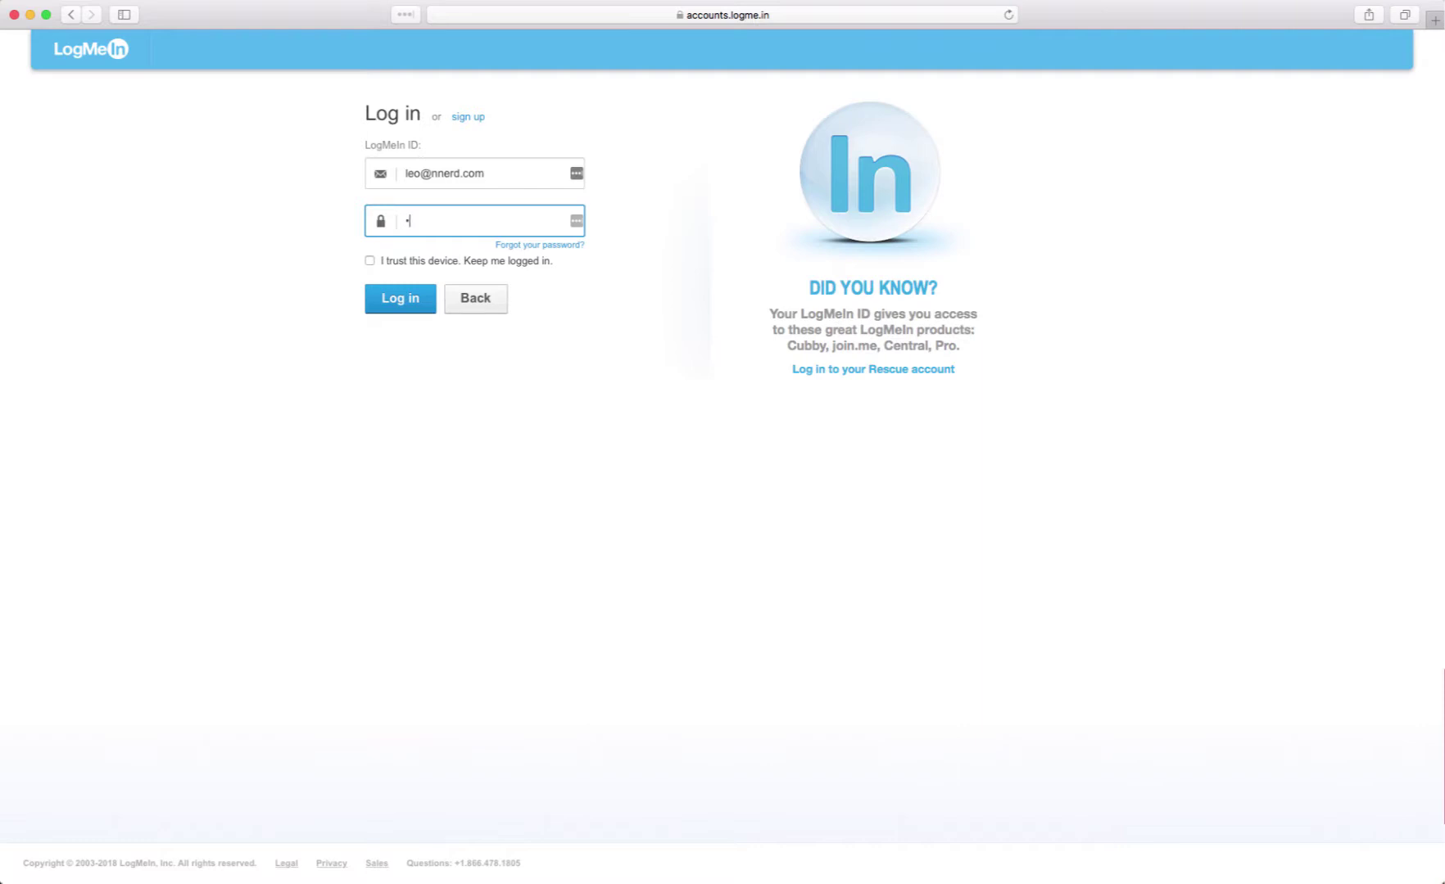
{"action": "type", "text": "aaaa"}
{"action": "left_click", "coordinate": [398, 302]}
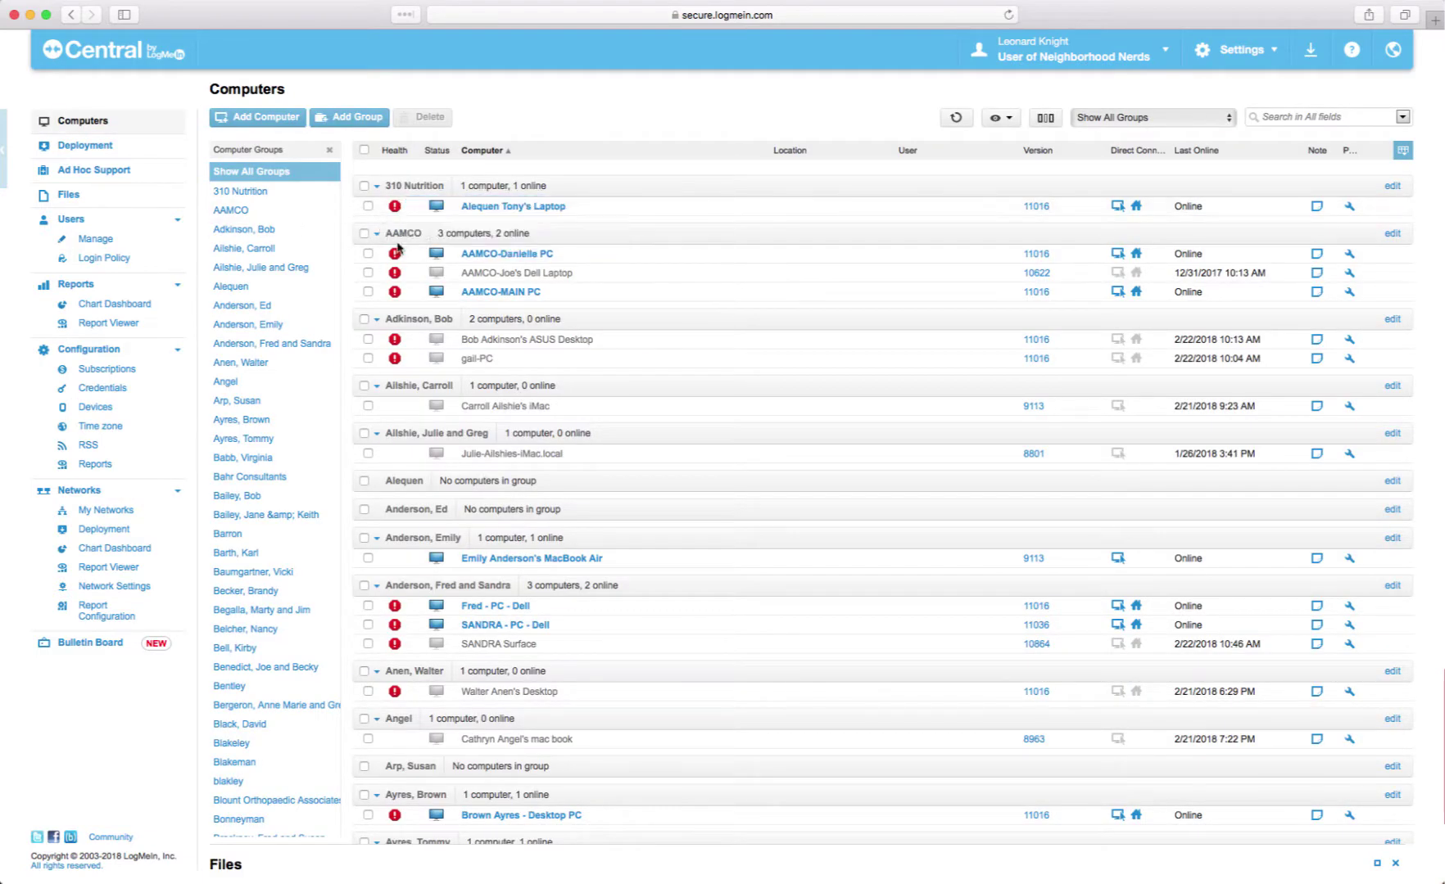
{"action": "mouse_move", "coordinate": [396, 280]}
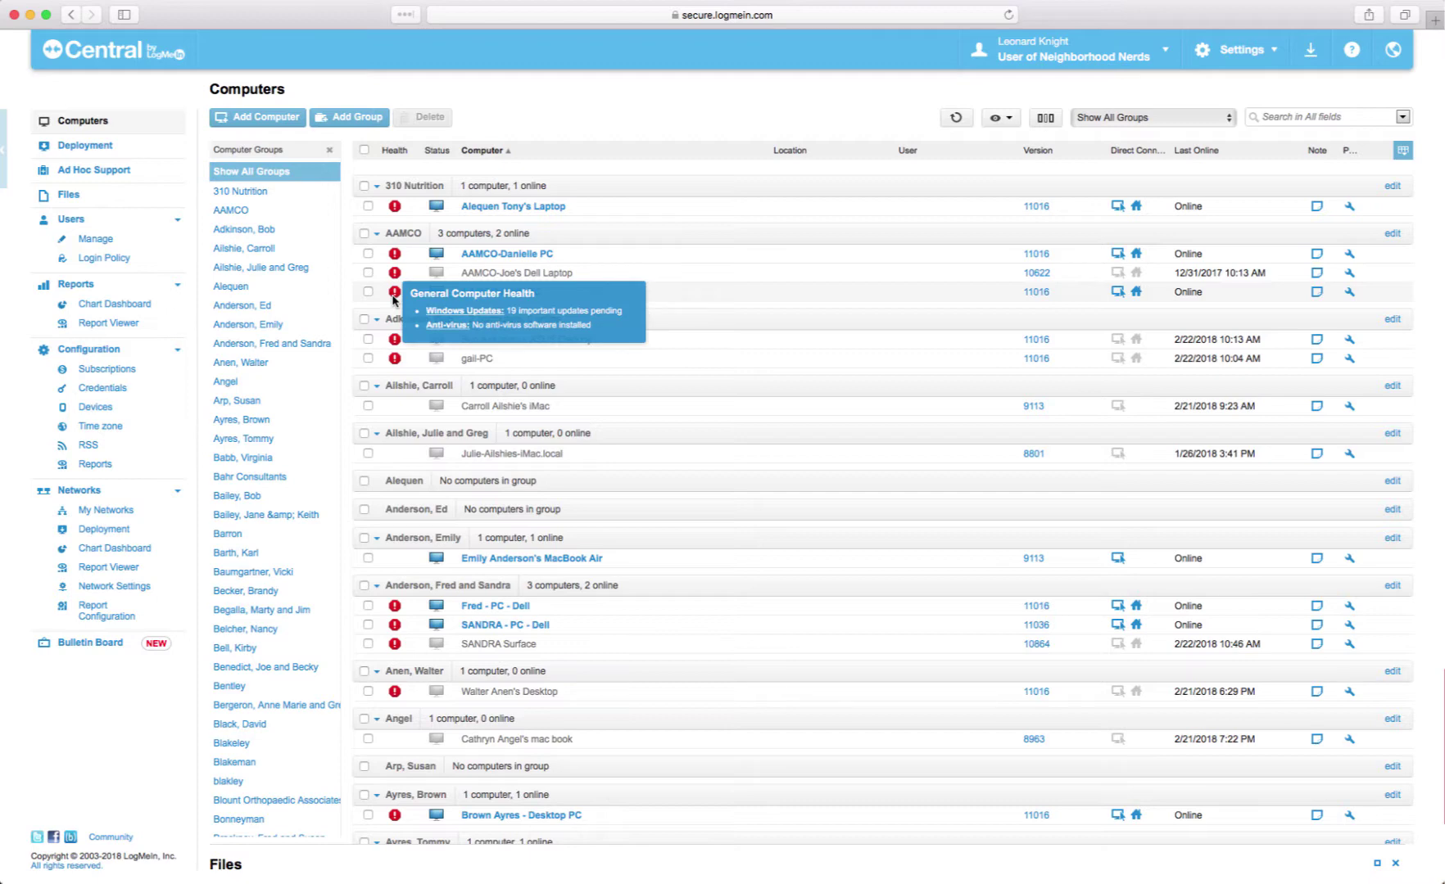
{"action": "mouse_move", "coordinate": [407, 373]}
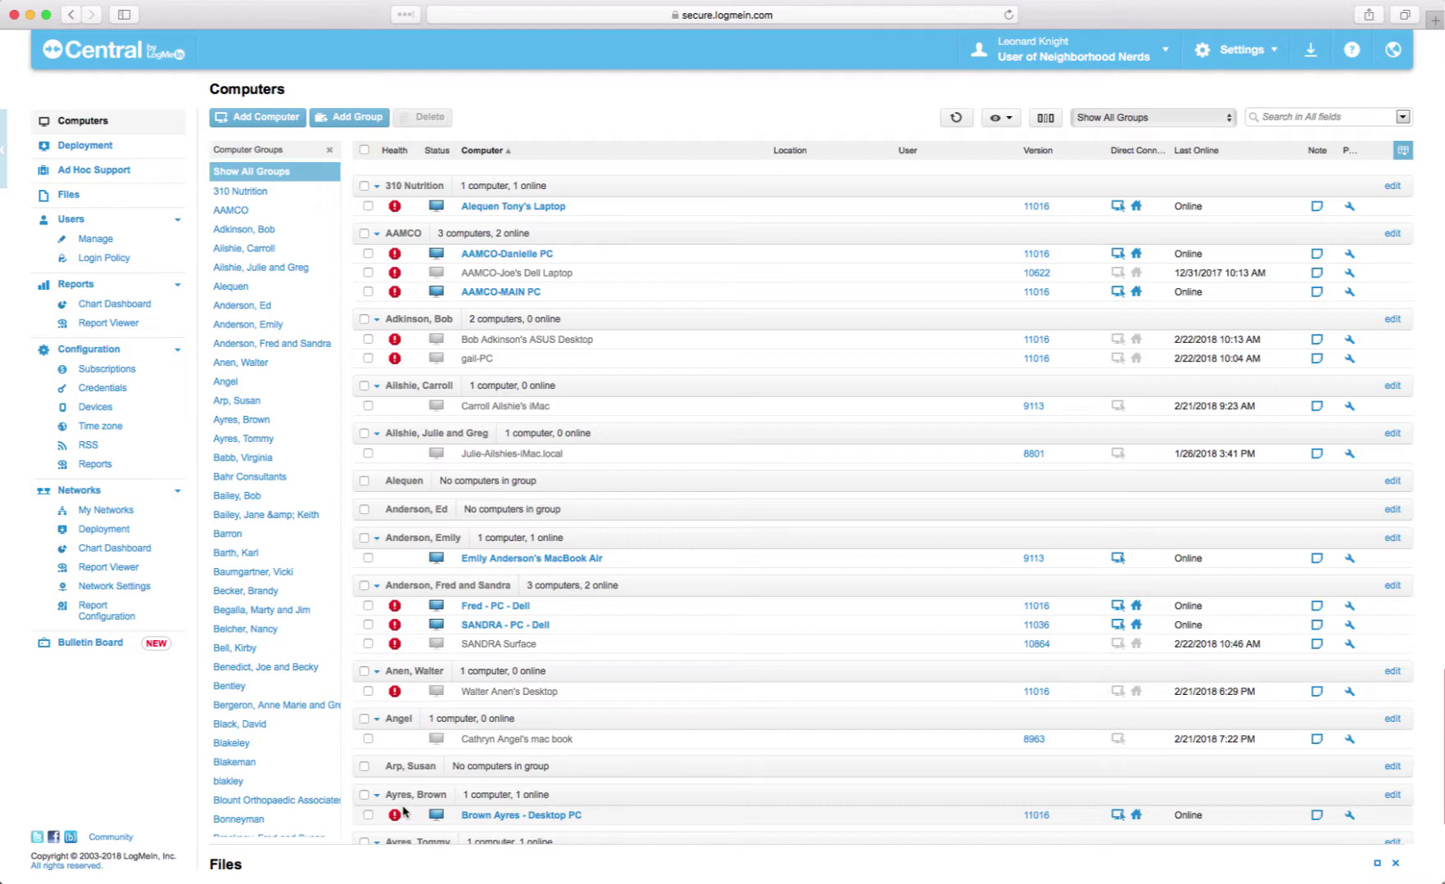
{"action": "scroll", "coordinate": [407, 667], "scroll_direction": "down", "scroll_amount": 10}
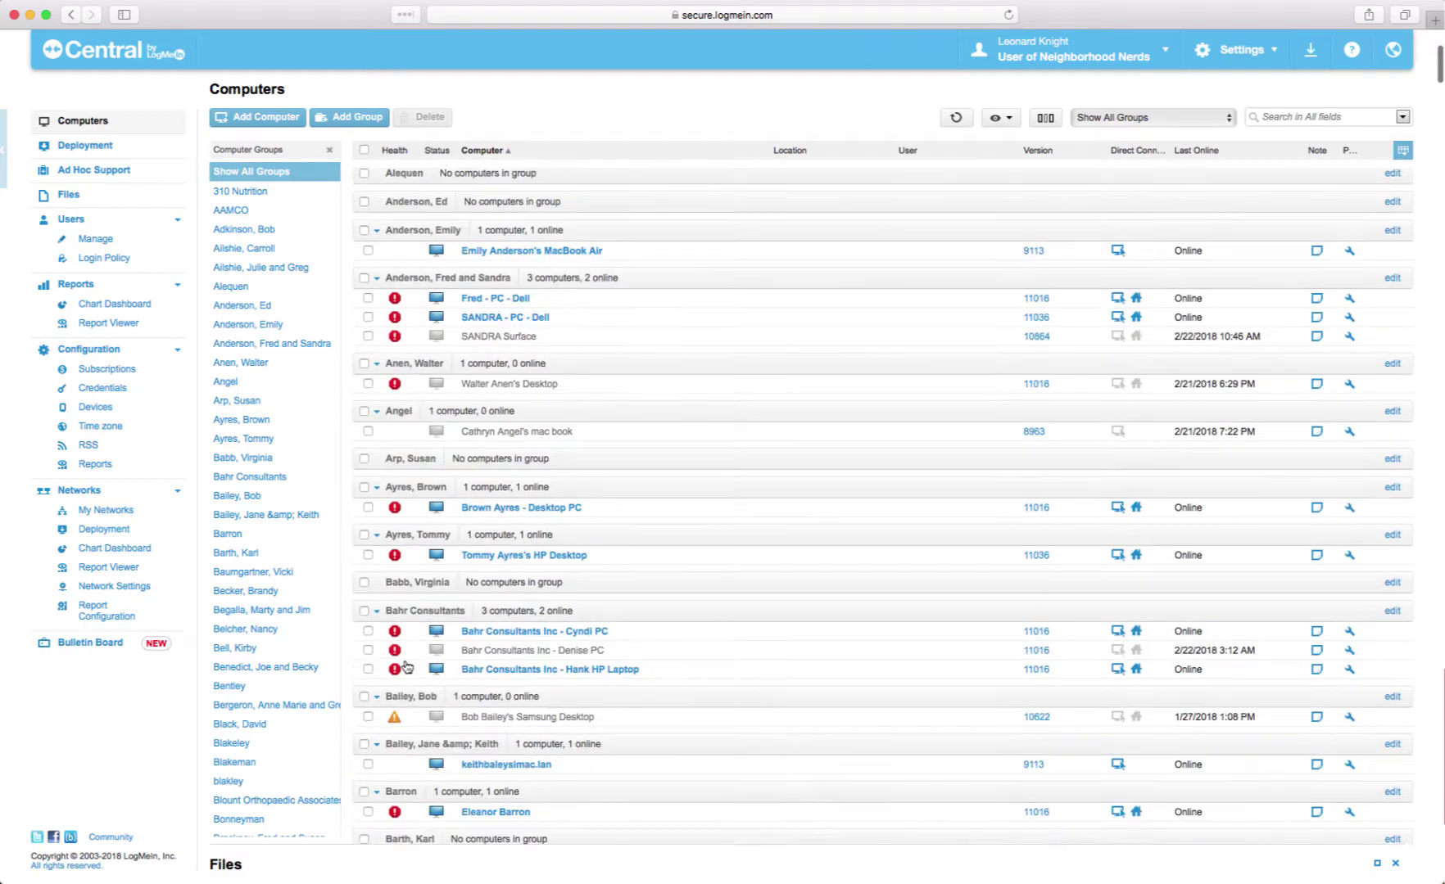
{"action": "scroll", "coordinate": [407, 668], "scroll_direction": "down", "scroll_amount": 15}
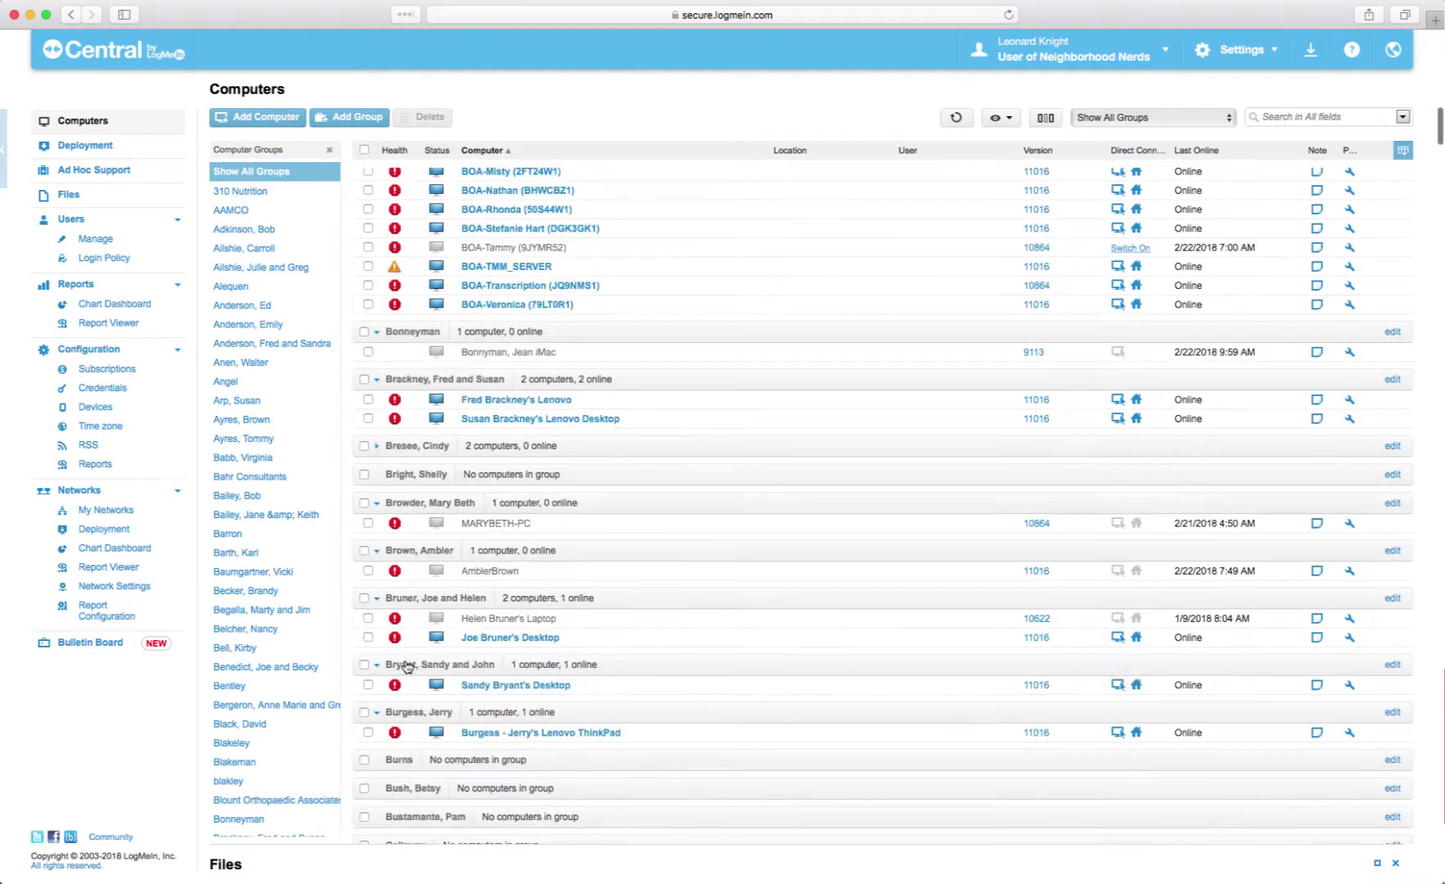
{"action": "scroll", "coordinate": [407, 668], "scroll_direction": "up", "scroll_amount": 20}
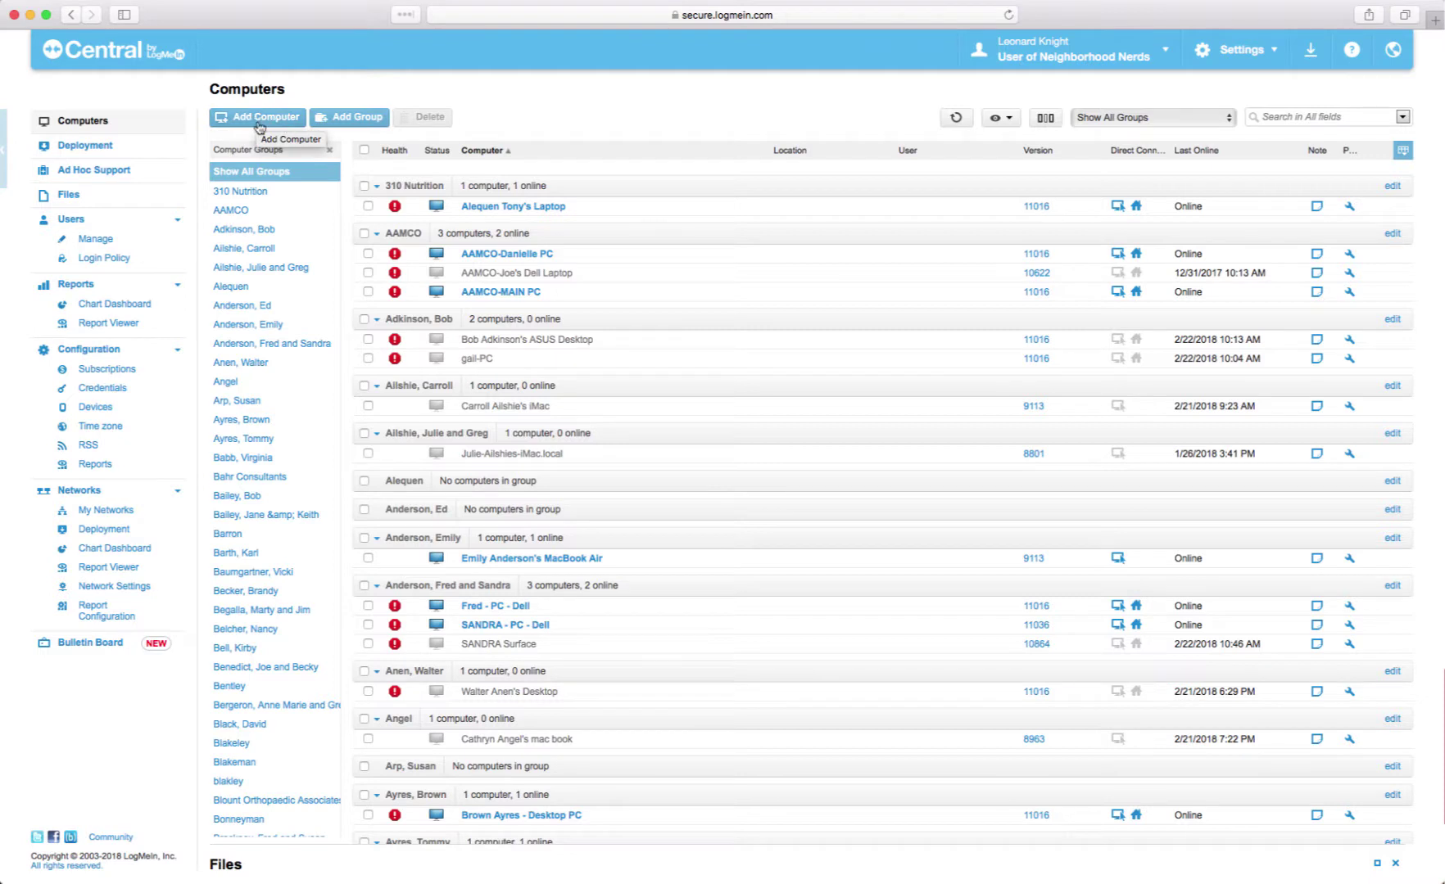
- Use Add Computer above the Computers list to start adding a new computer
{"action": "left_click", "coordinate": [257, 121]}
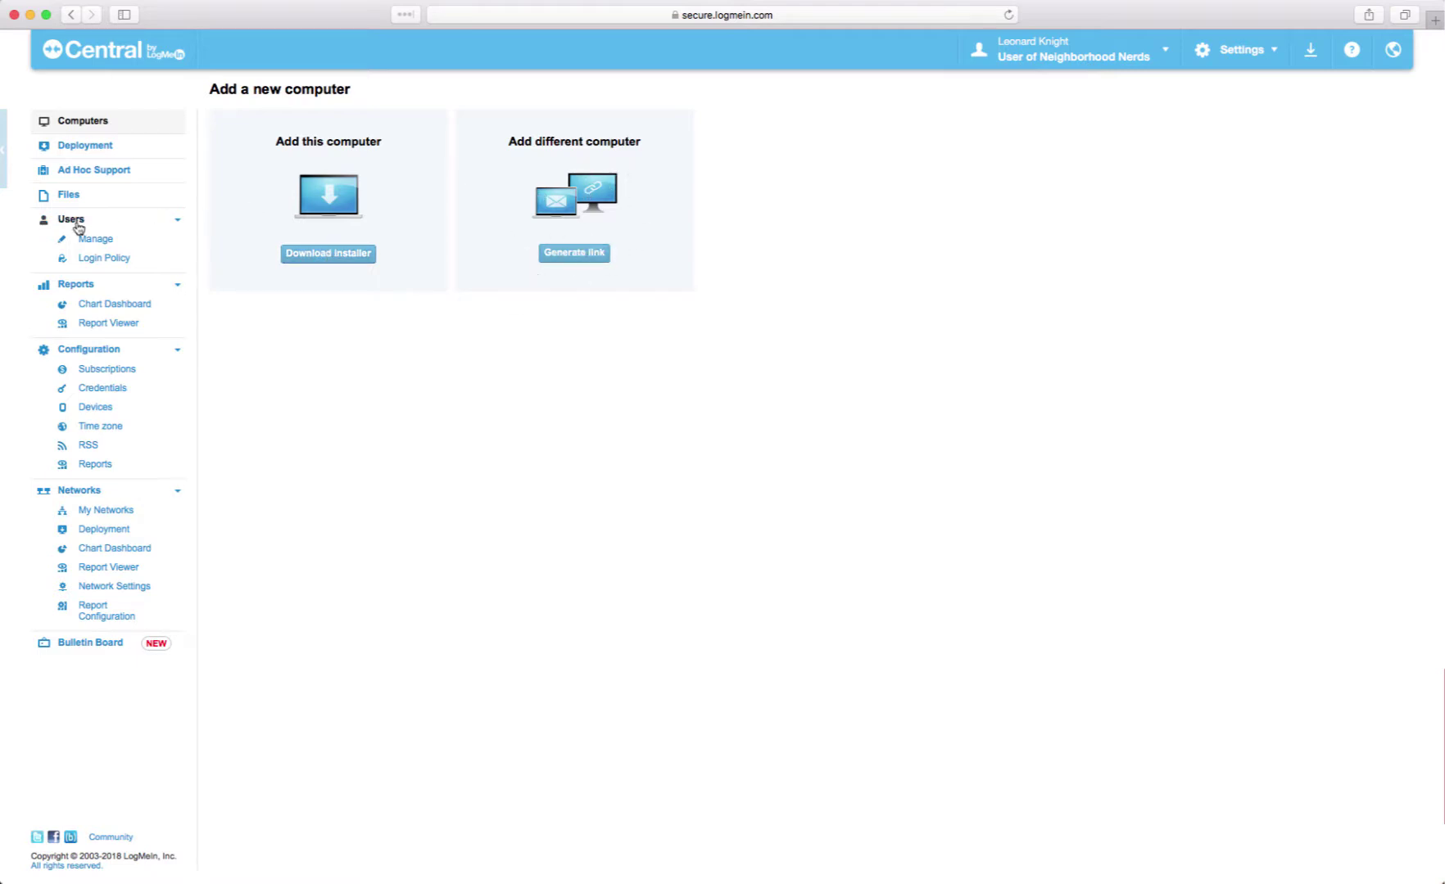
- Open Deployment and scroll through the Installation Package table to its end
{"action": "left_click", "coordinate": [86, 147]}
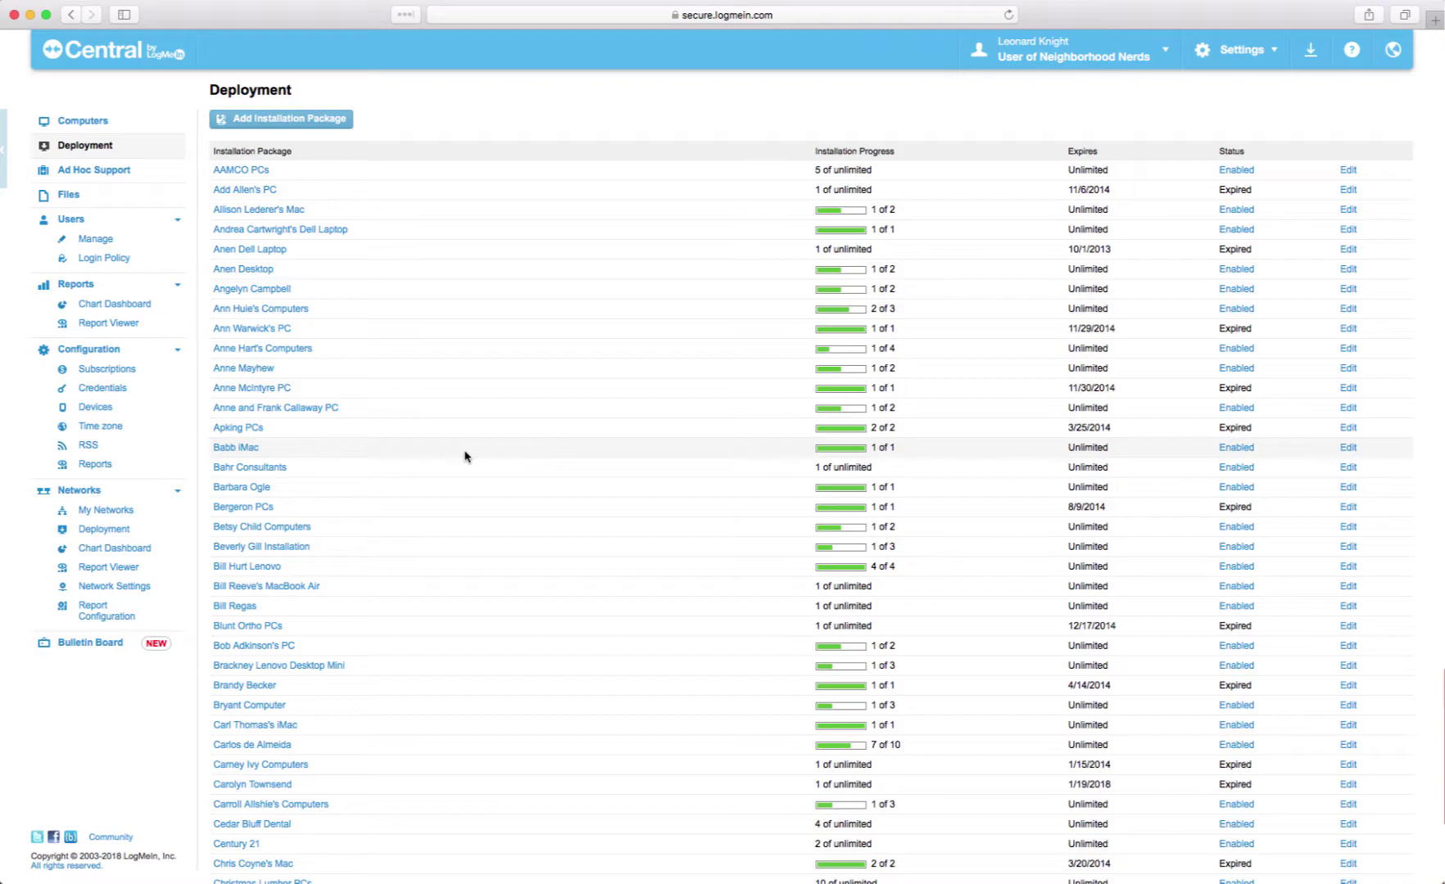
{"action": "scroll", "coordinate": [409, 555], "scroll_direction": "down", "scroll_amount": 15}
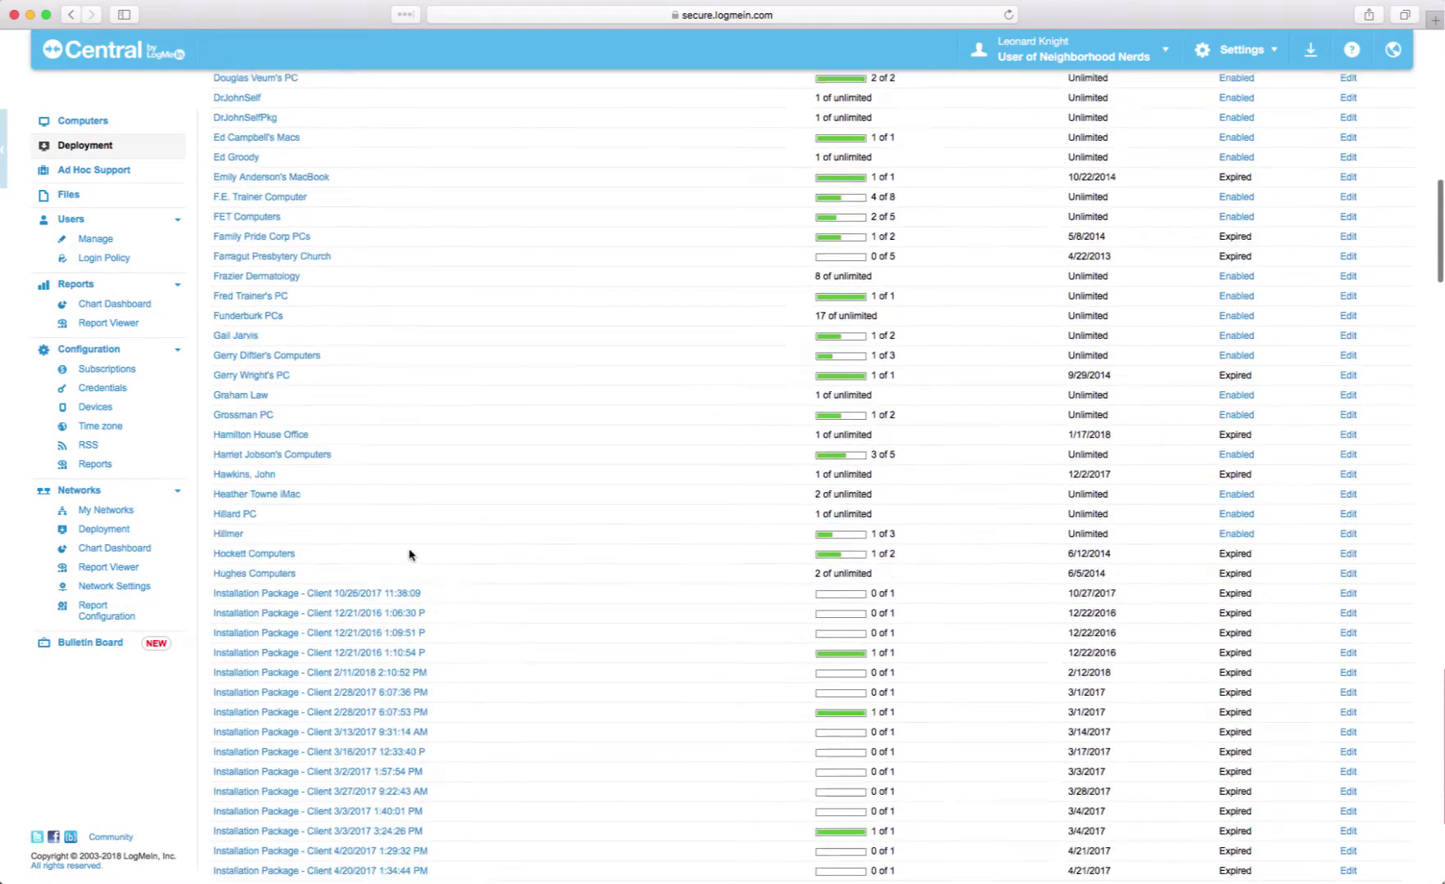
{"action": "scroll", "coordinate": [409, 555], "scroll_direction": "down", "scroll_amount": 20}
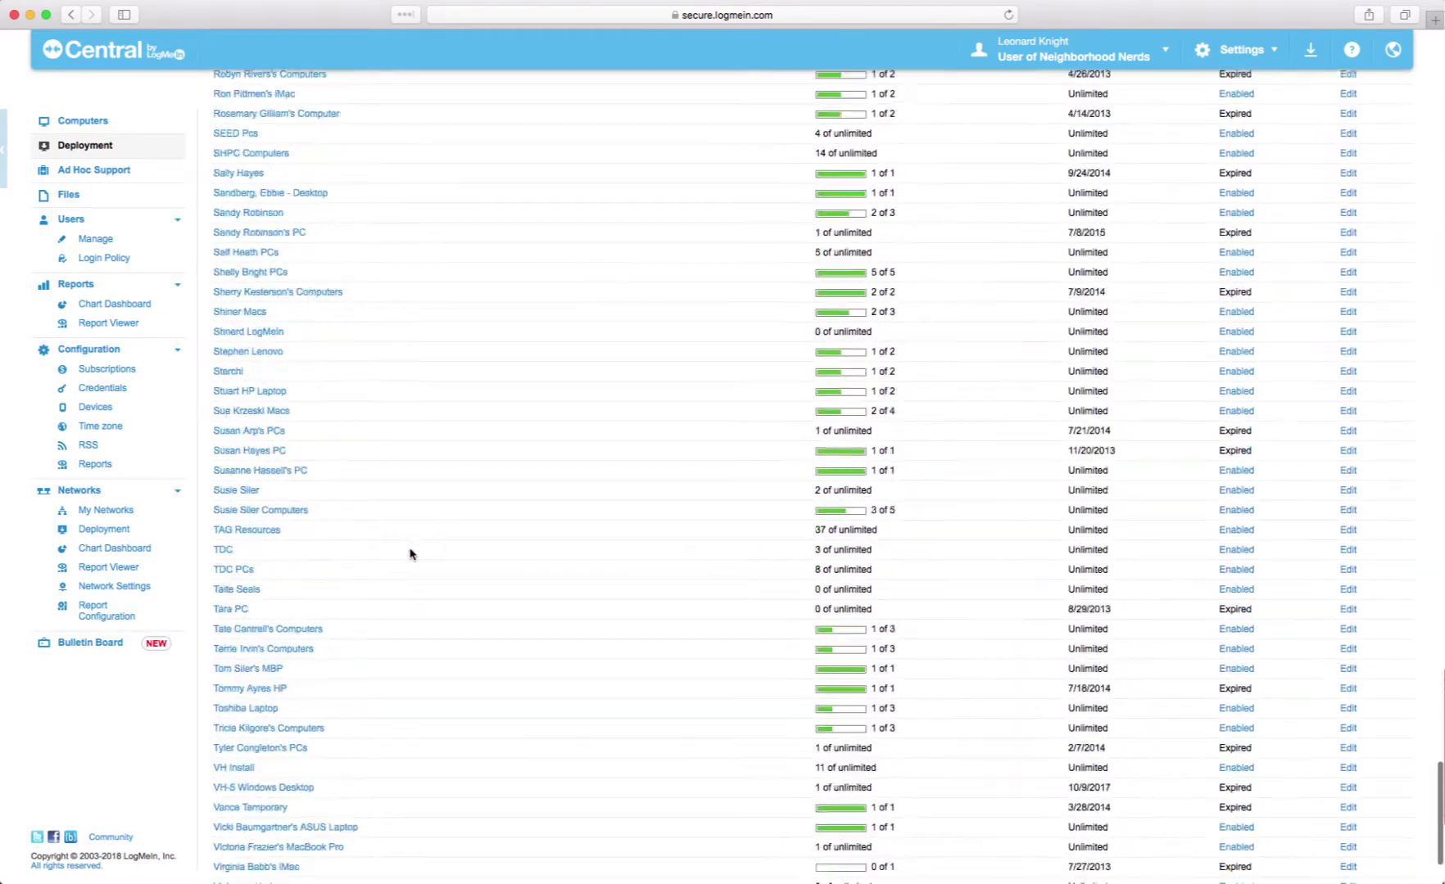
{"action": "scroll", "coordinate": [410, 555], "scroll_direction": "down", "scroll_amount": 5}
{"action": "scroll", "coordinate": [409, 555], "scroll_direction": "up", "scroll_amount": 20}
{"action": "scroll", "coordinate": [410, 556], "scroll_direction": "down", "scroll_amount": 8}
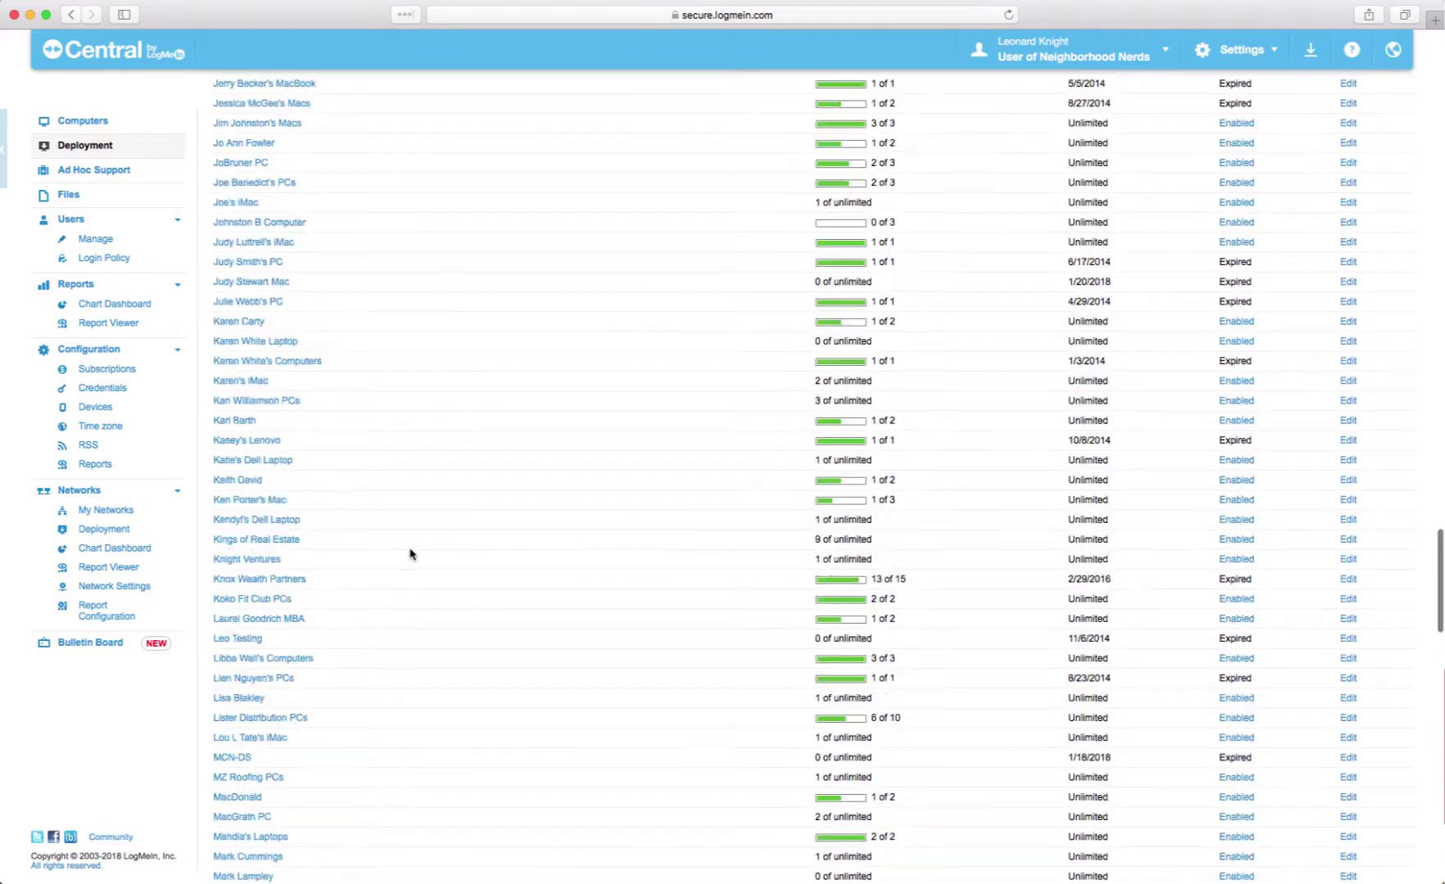
{"action": "scroll", "coordinate": [410, 556], "scroll_direction": "down", "scroll_amount": 15}
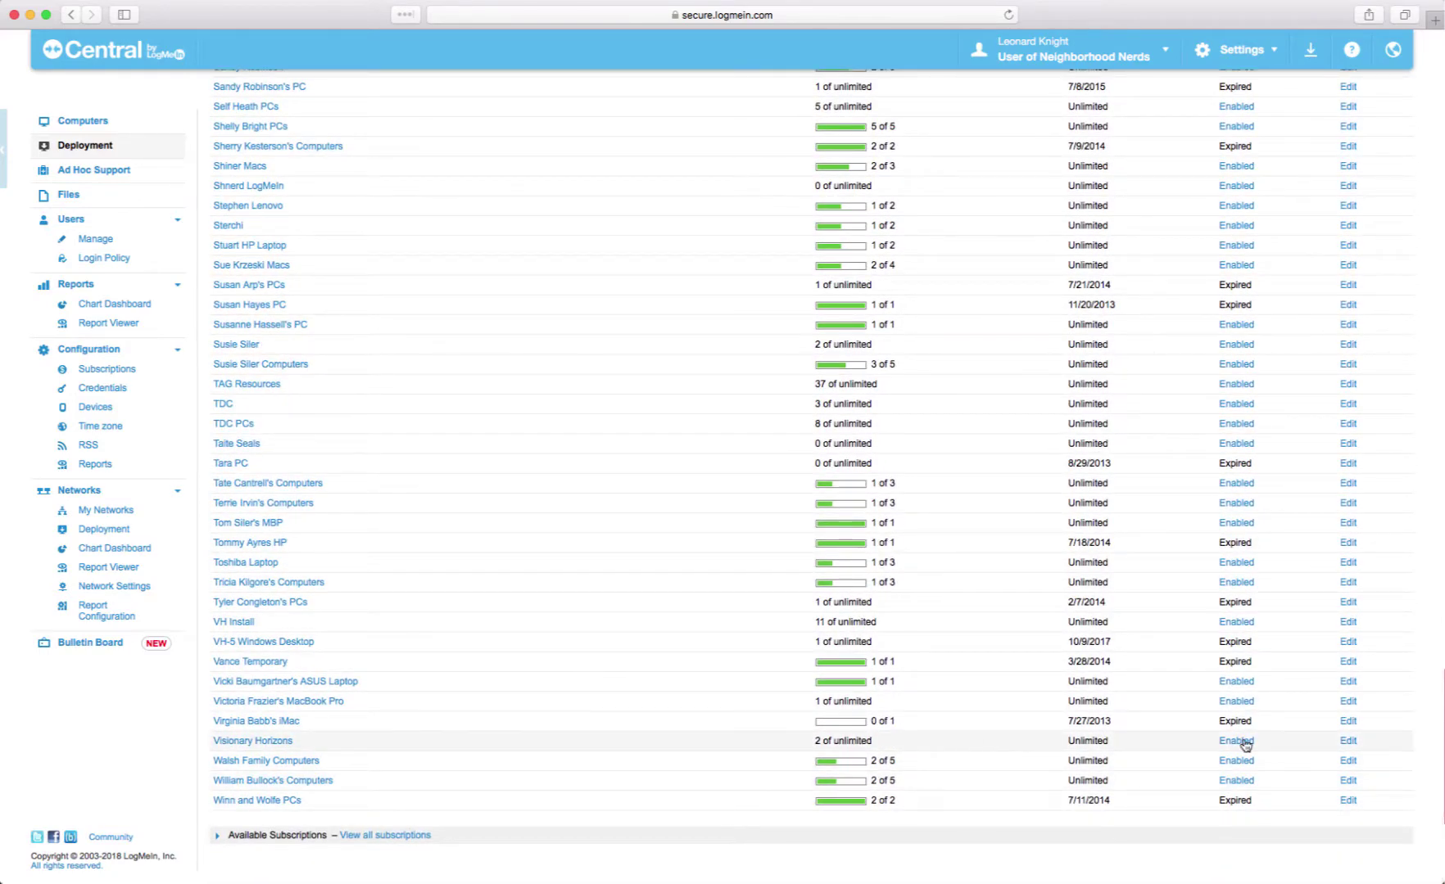
- Delete the Visionary Horizons package from its Edit page and confirm with OK
{"action": "left_click", "coordinate": [1348, 741]}
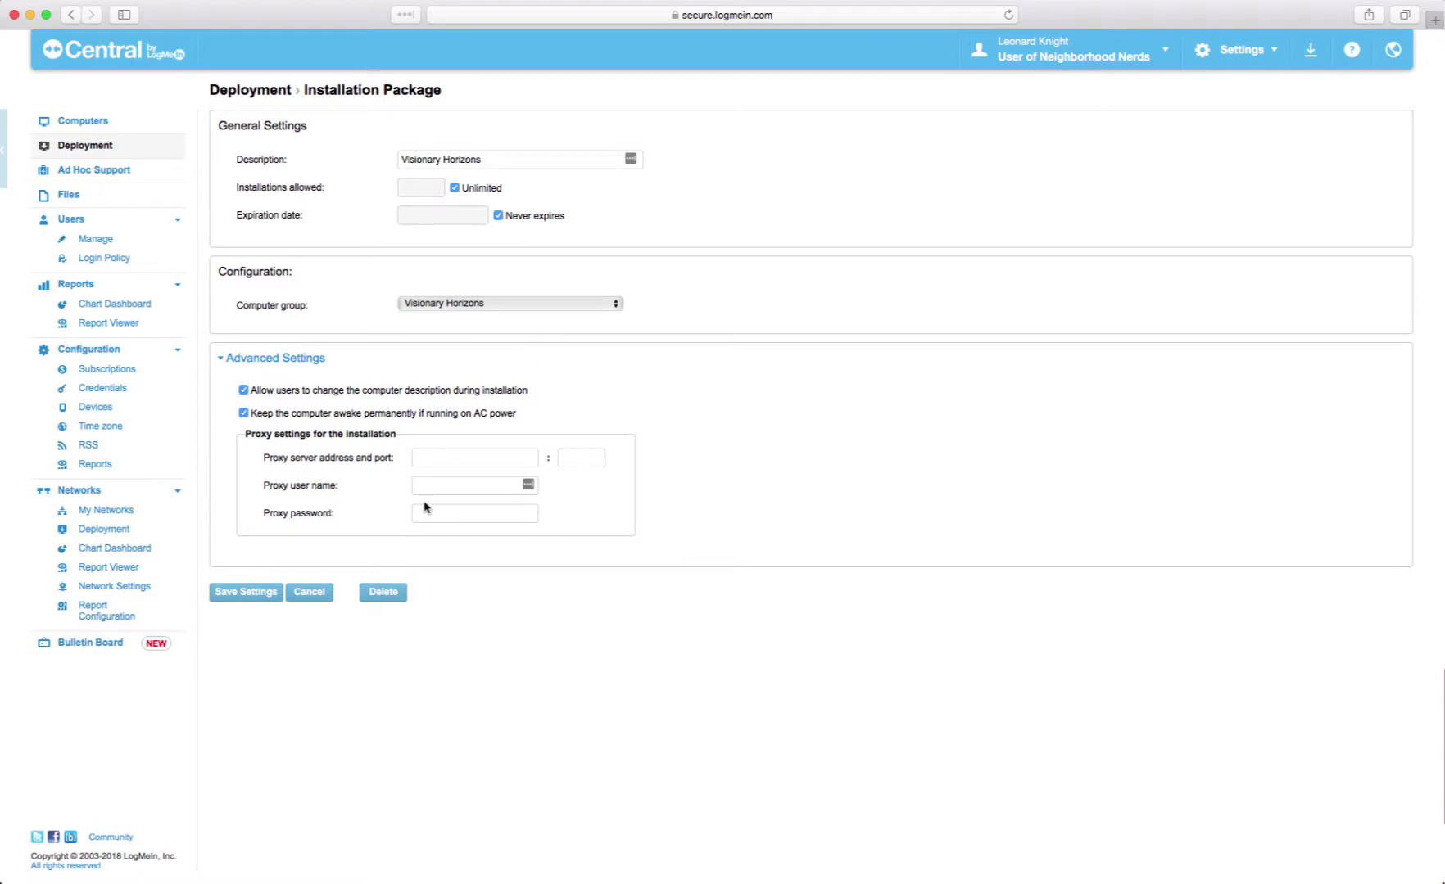
{"action": "left_click", "coordinate": [379, 596]}
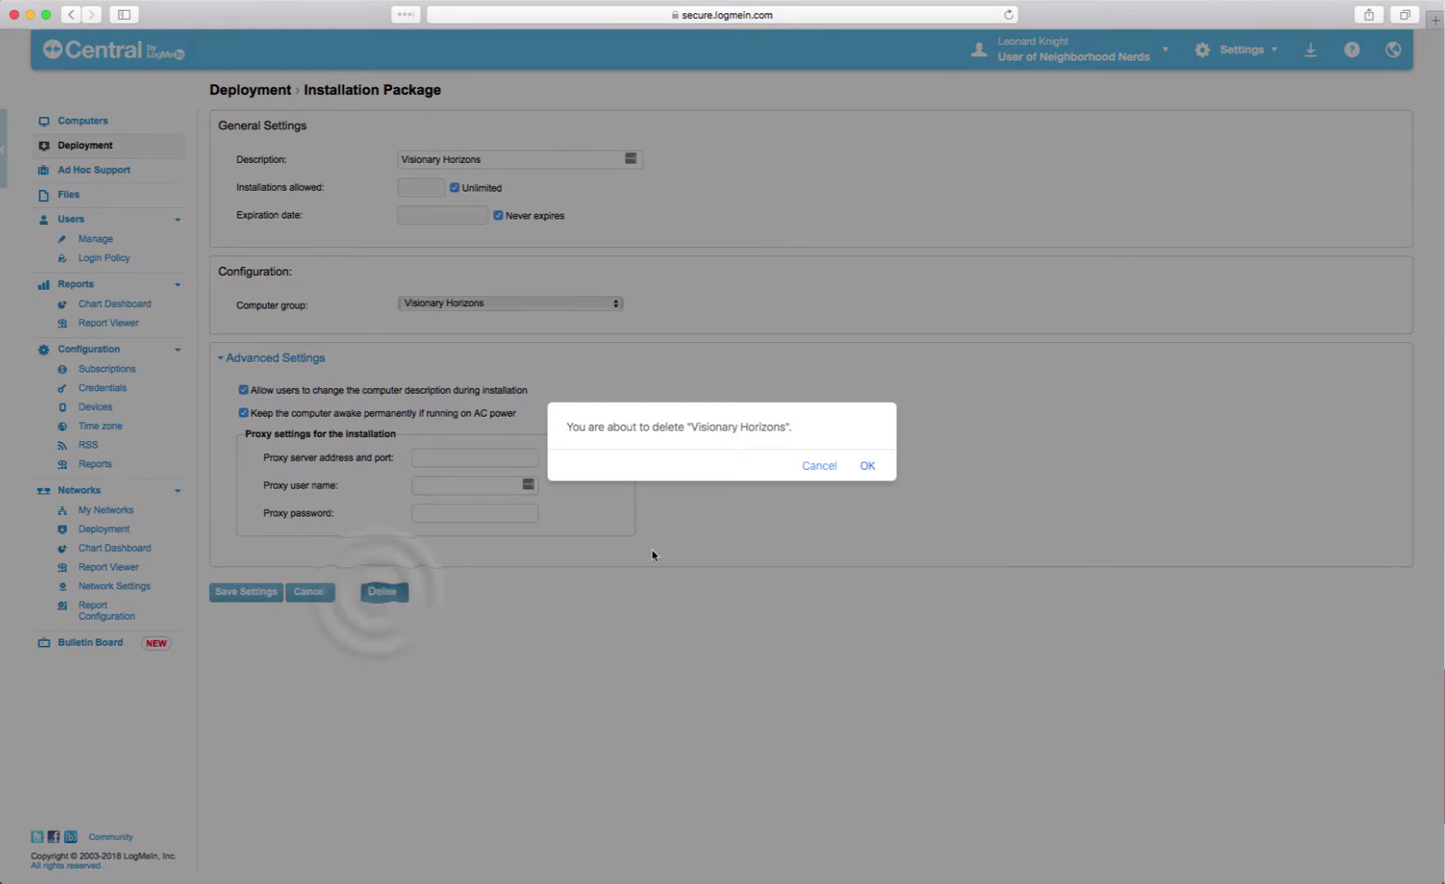
{"action": "left_click", "coordinate": [868, 466]}
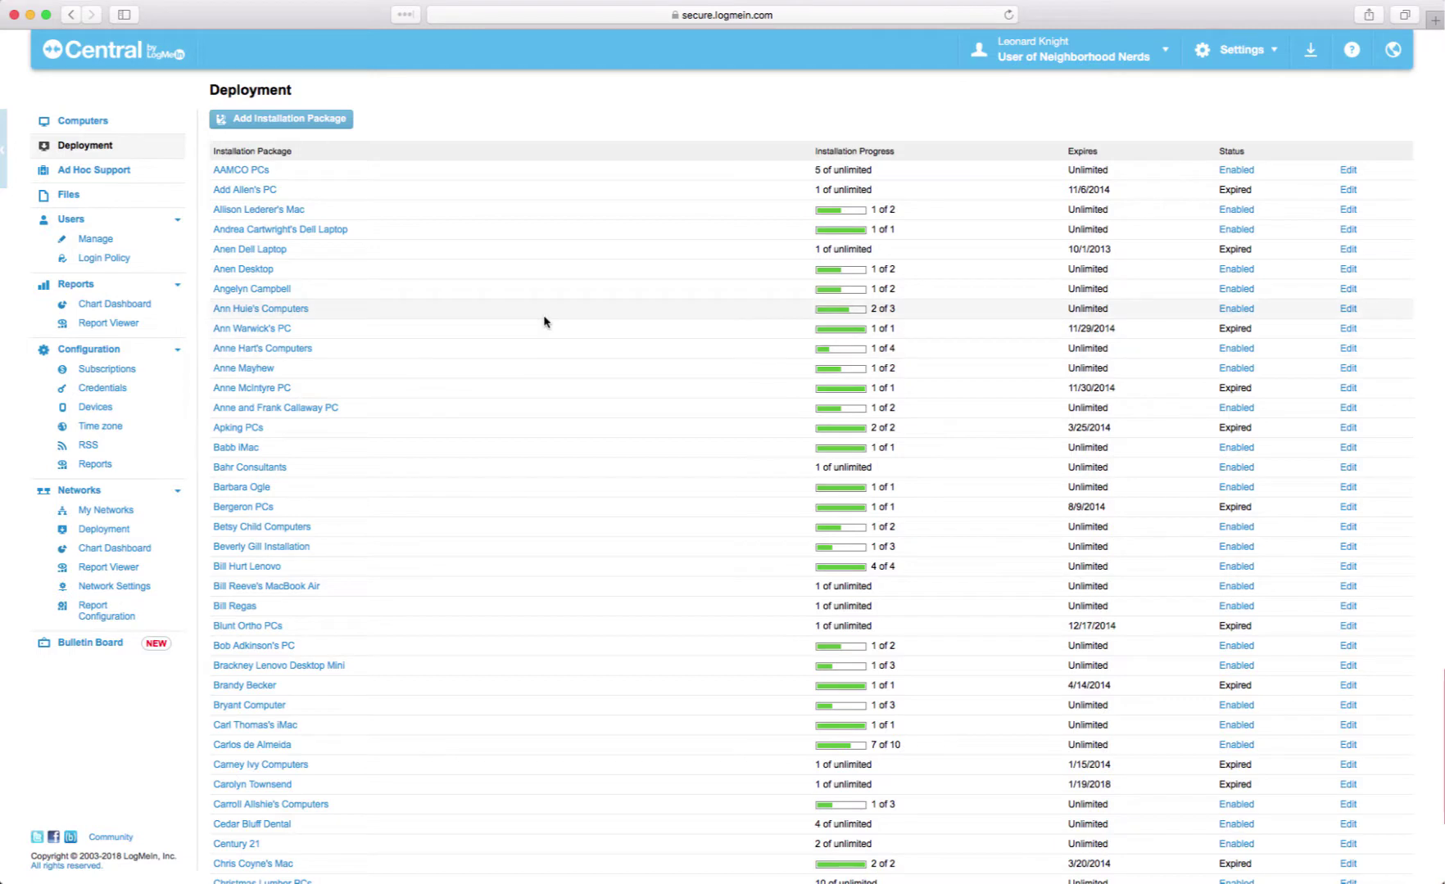
- Create a new package described 'Visionary Horizons' and assign it to the Visionary Horizons group
{"action": "left_click", "coordinate": [271, 121]}
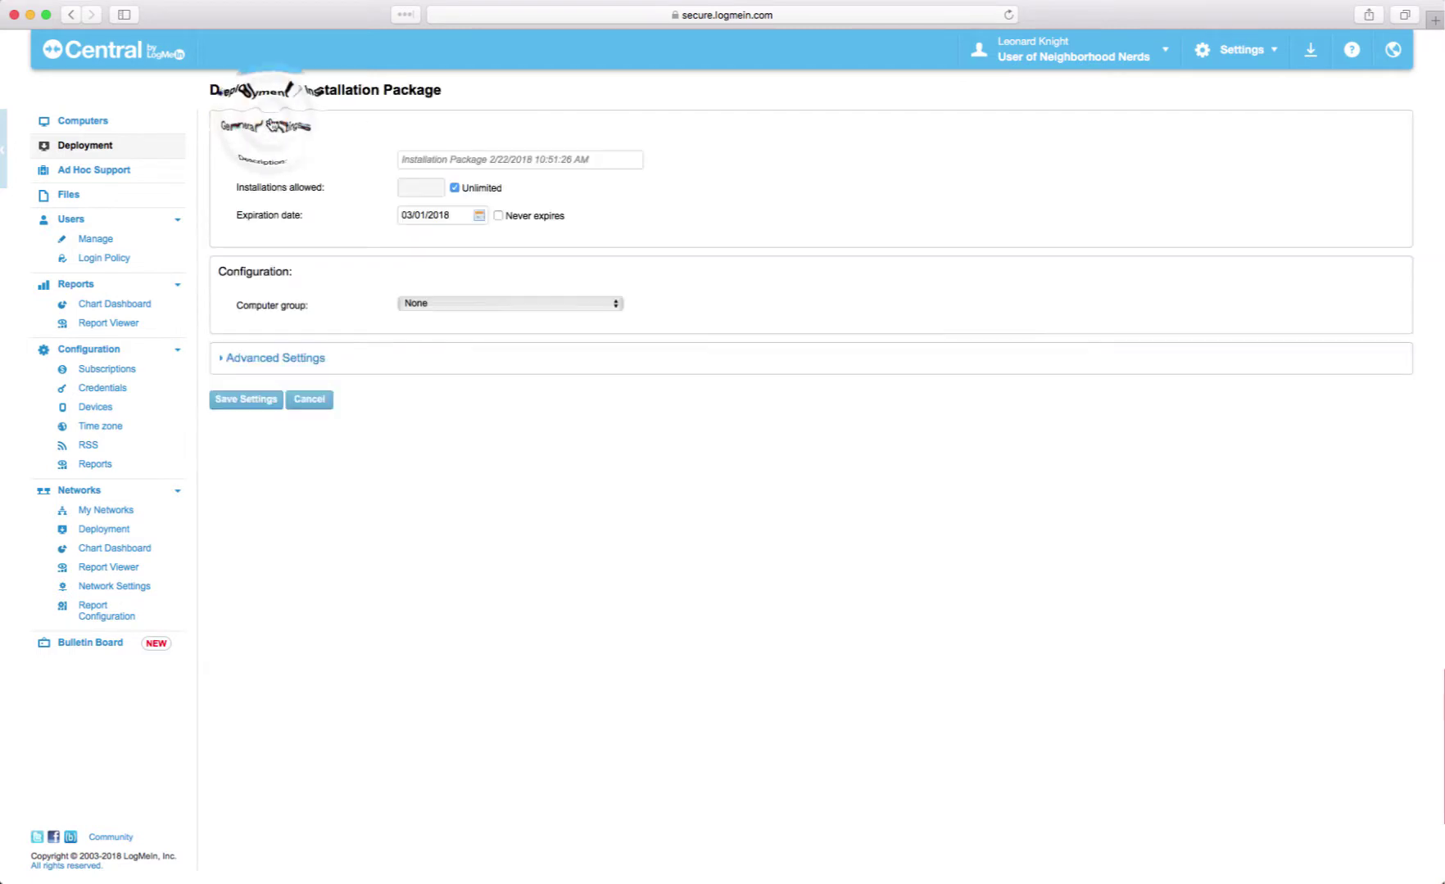
{"action": "triple_click", "coordinate": [478, 159]}
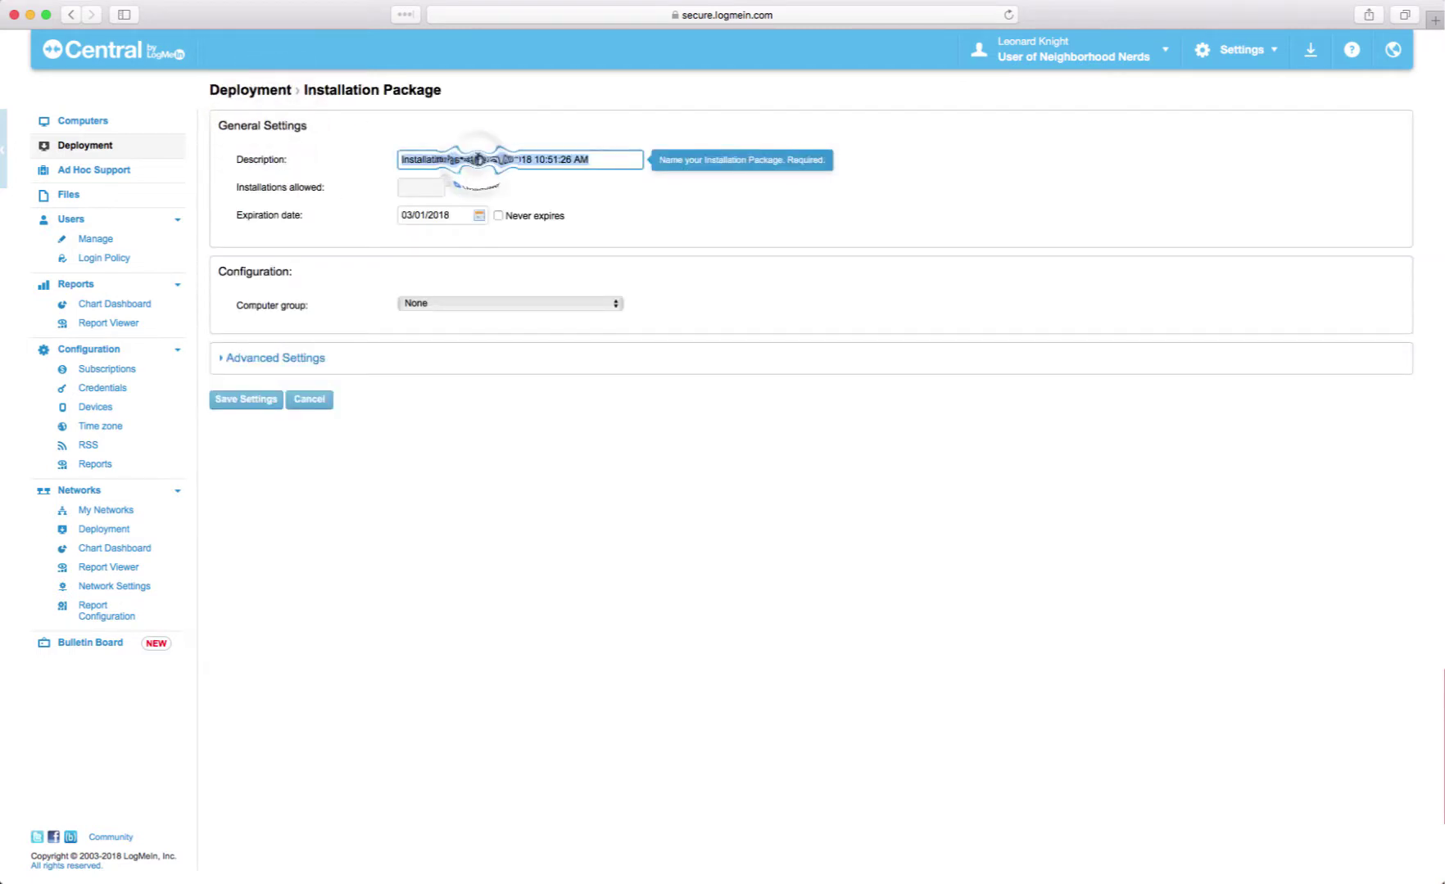
{"action": "type", "text": "Visio"}
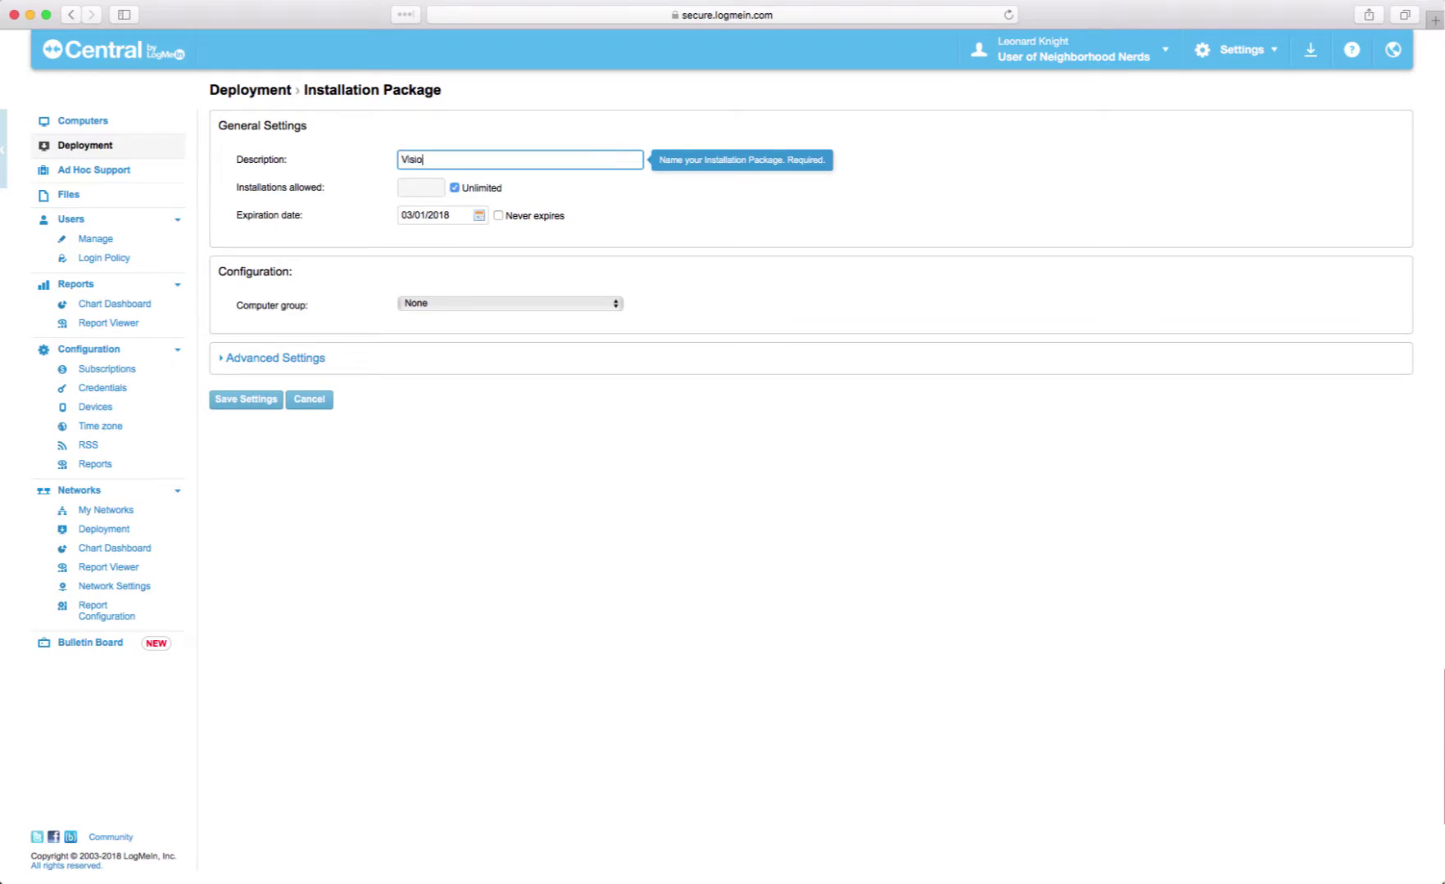
{"action": "type", "text": "nary Horizons"}
{"action": "left_click", "coordinate": [498, 215]}
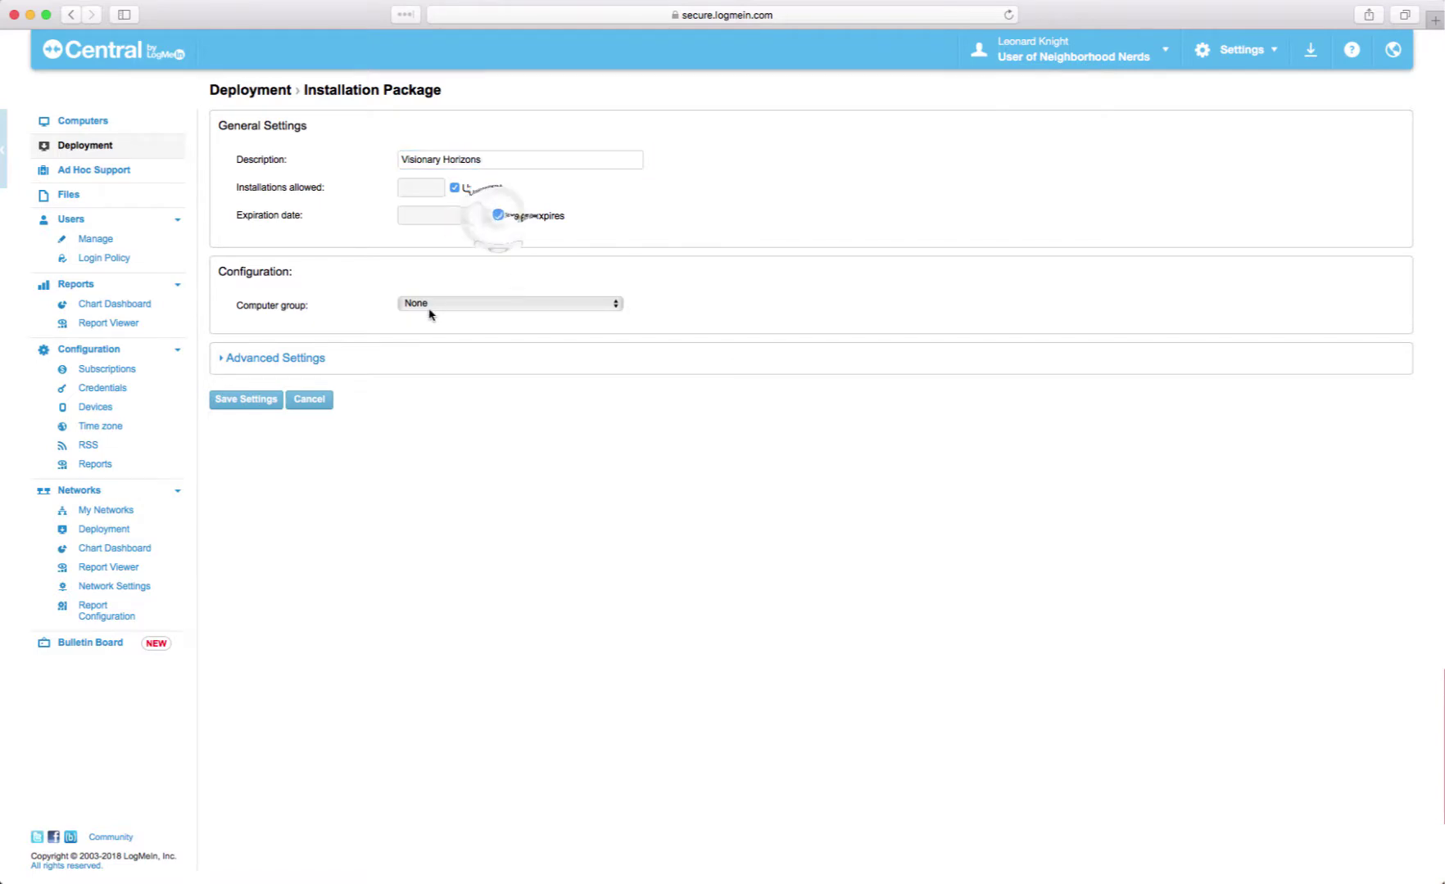
{"action": "left_click", "coordinate": [449, 308]}
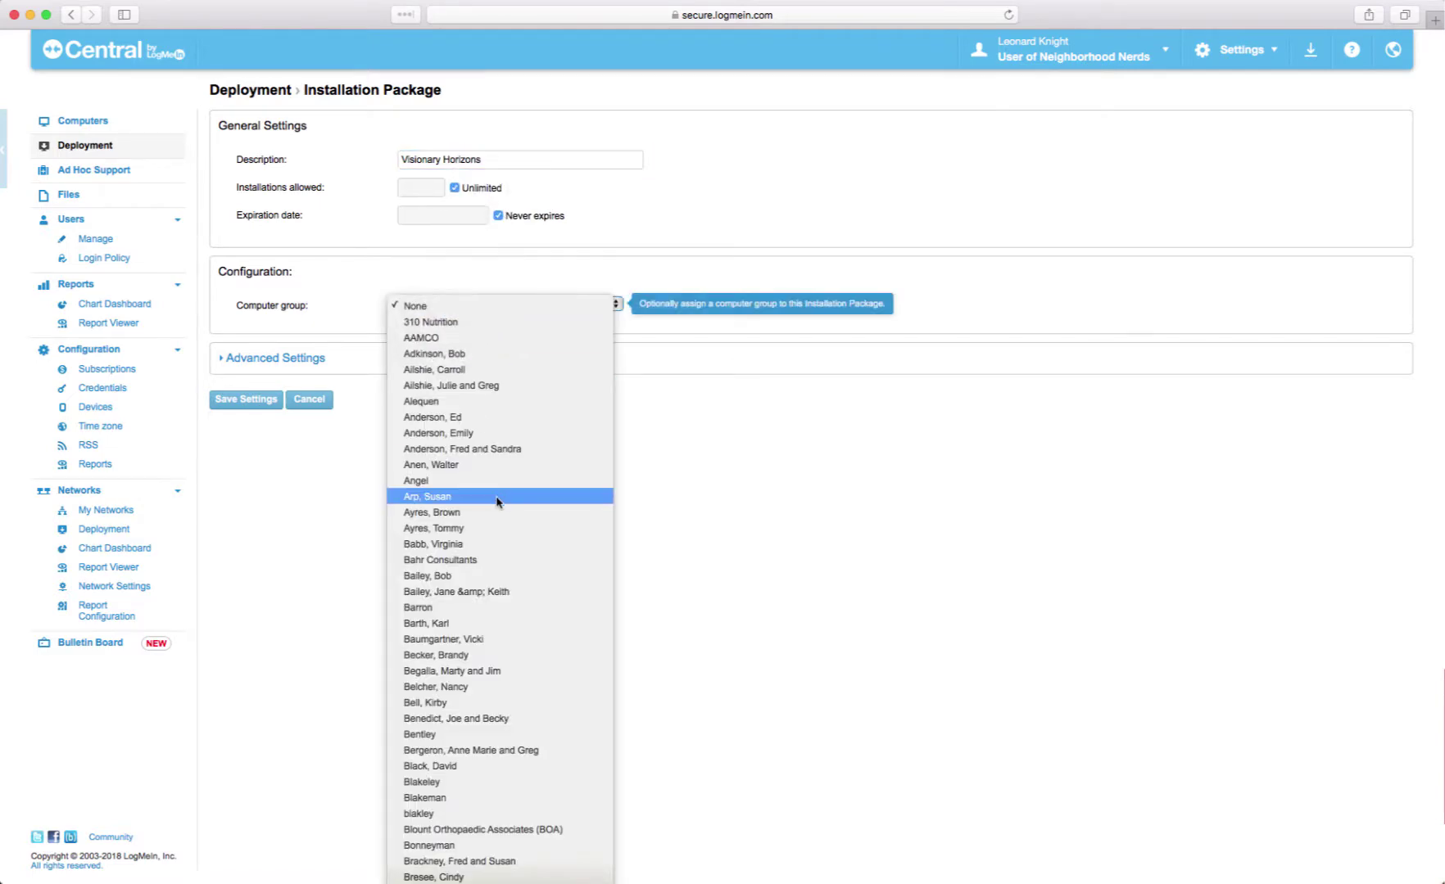
{"action": "scroll", "coordinate": [499, 500], "scroll_direction": "down", "scroll_amount": 20}
{"action": "scroll", "coordinate": [498, 502], "scroll_direction": "down", "scroll_amount": 20}
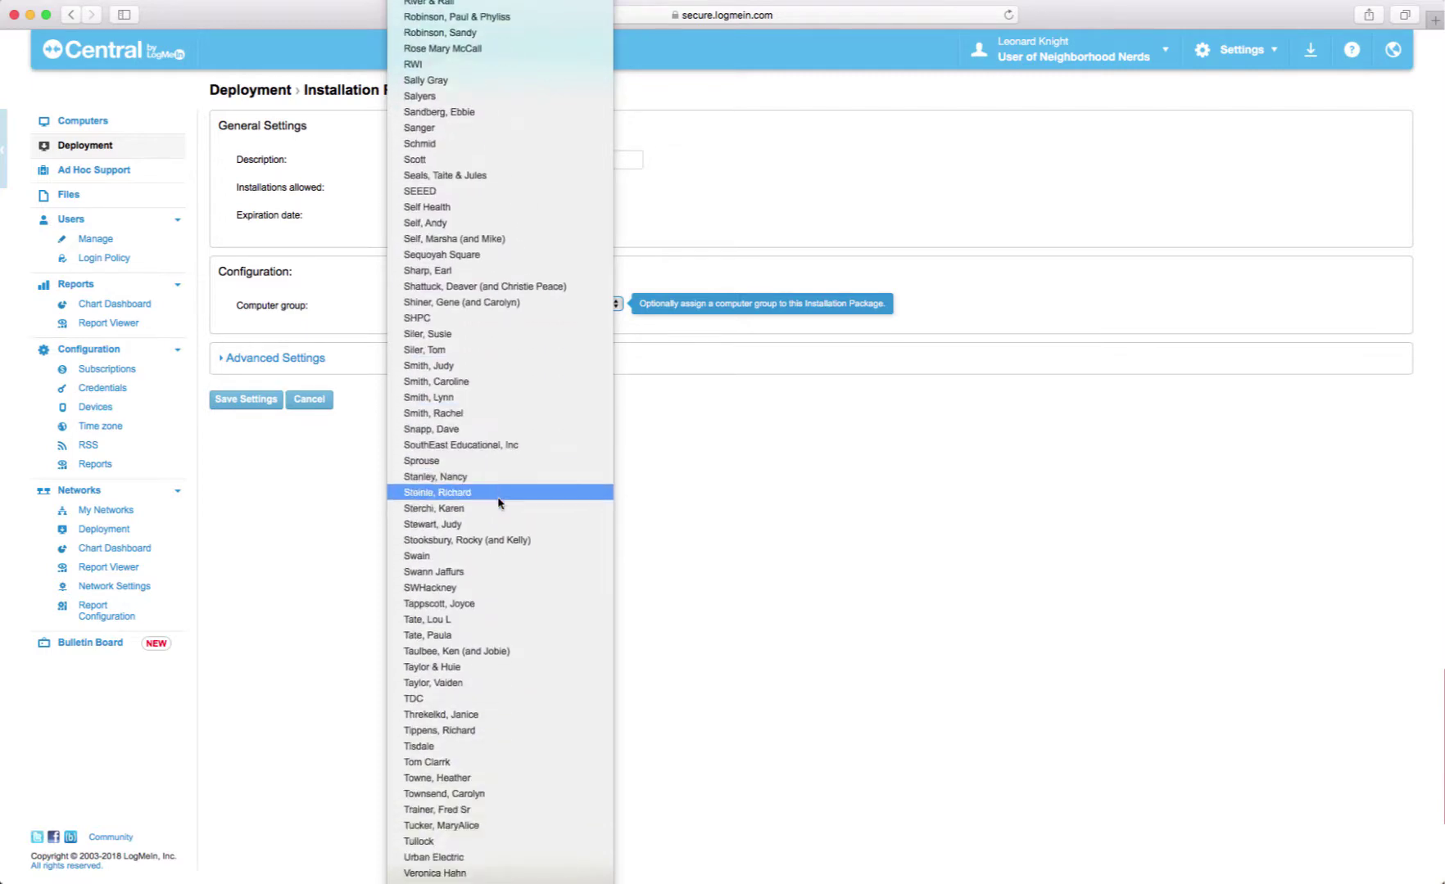
{"action": "scroll", "coordinate": [498, 502], "scroll_direction": "down", "scroll_amount": 10}
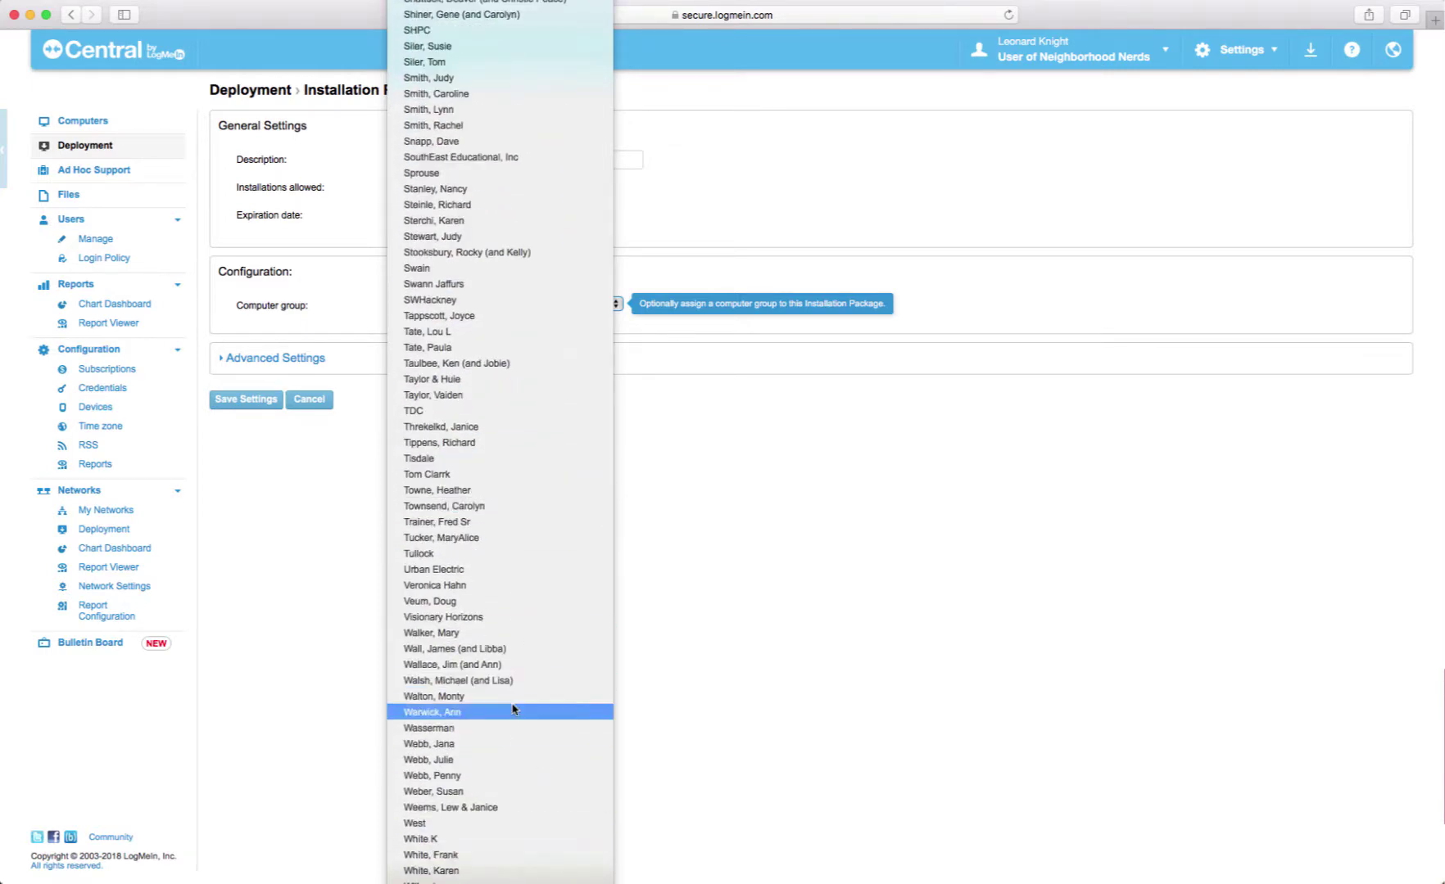
{"action": "left_click", "coordinate": [492, 617]}
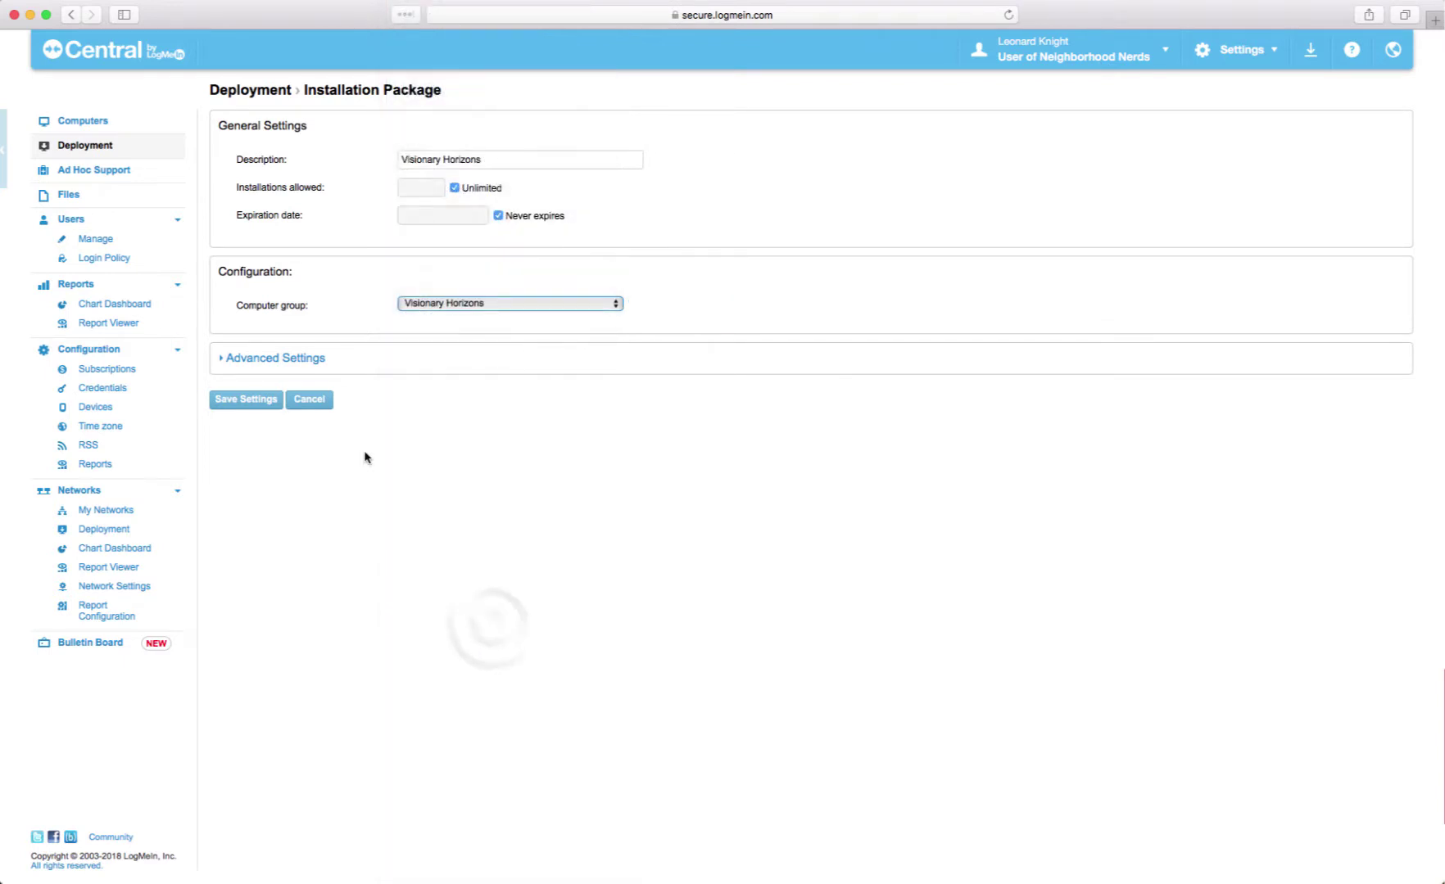
- Enable description changes and keep-awake on AC power under Advanced Settings, then save
{"action": "left_click", "coordinate": [231, 361]}
{"action": "left_click", "coordinate": [244, 390]}
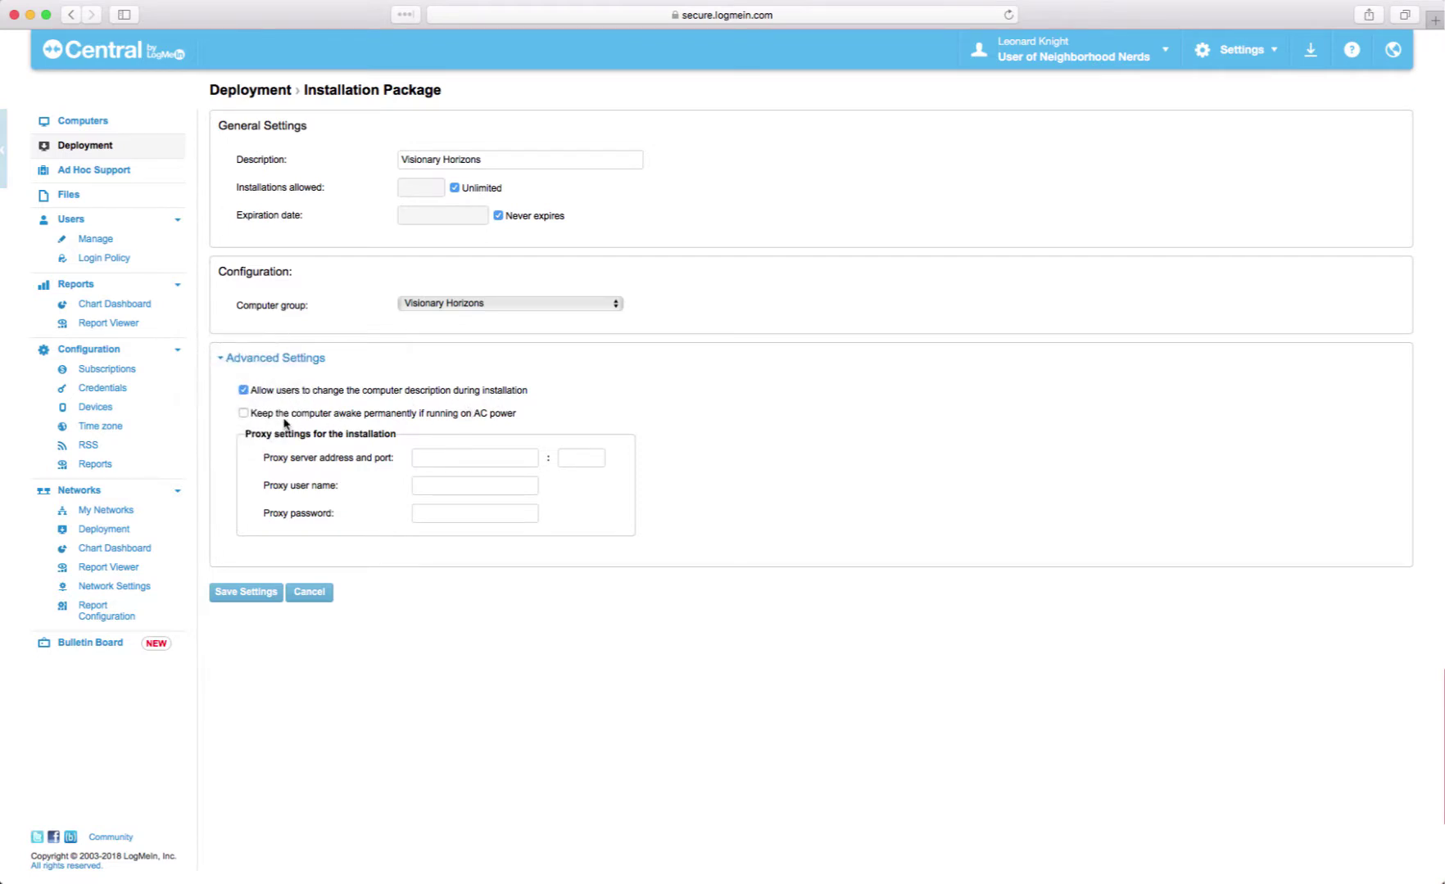
{"action": "left_click", "coordinate": [242, 414]}
{"action": "left_click", "coordinate": [241, 594]}
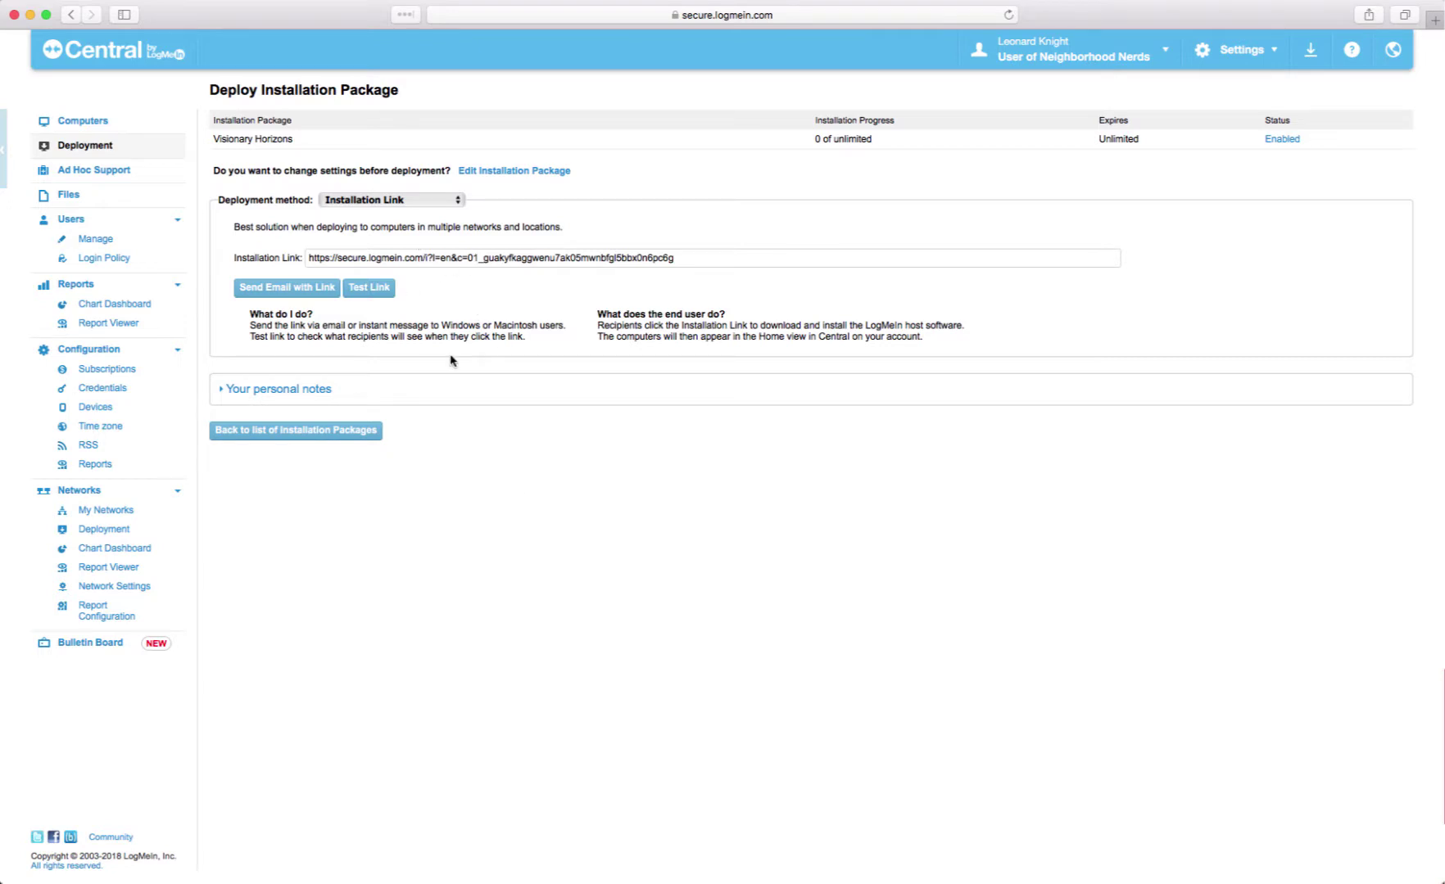
- Keep Installation Link as the deployment method and type the Neighborhood Nerds personal note
{"action": "left_click", "coordinate": [456, 200]}
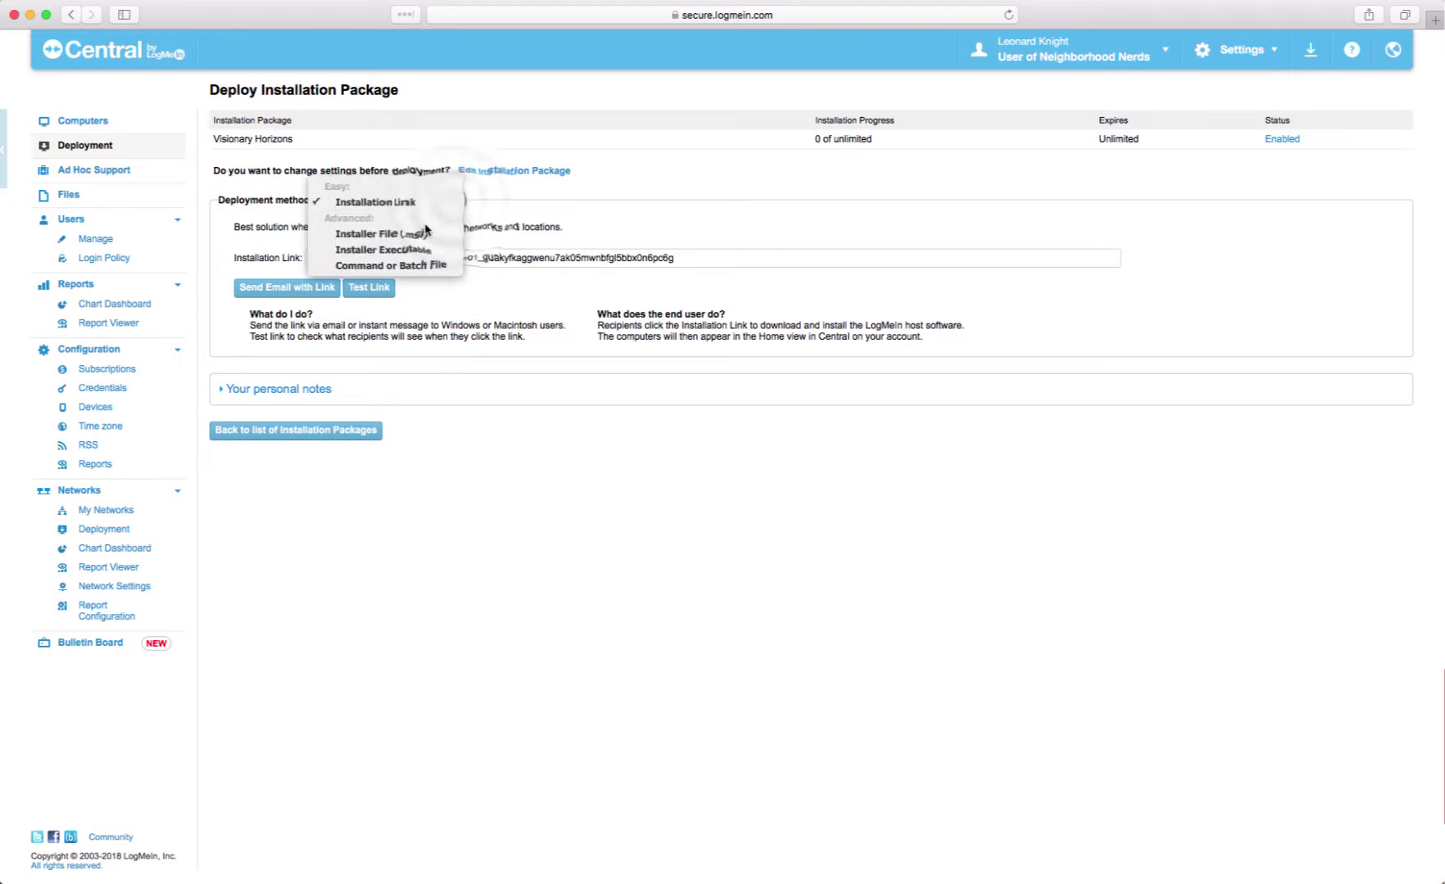
{"action": "left_click", "coordinate": [550, 190]}
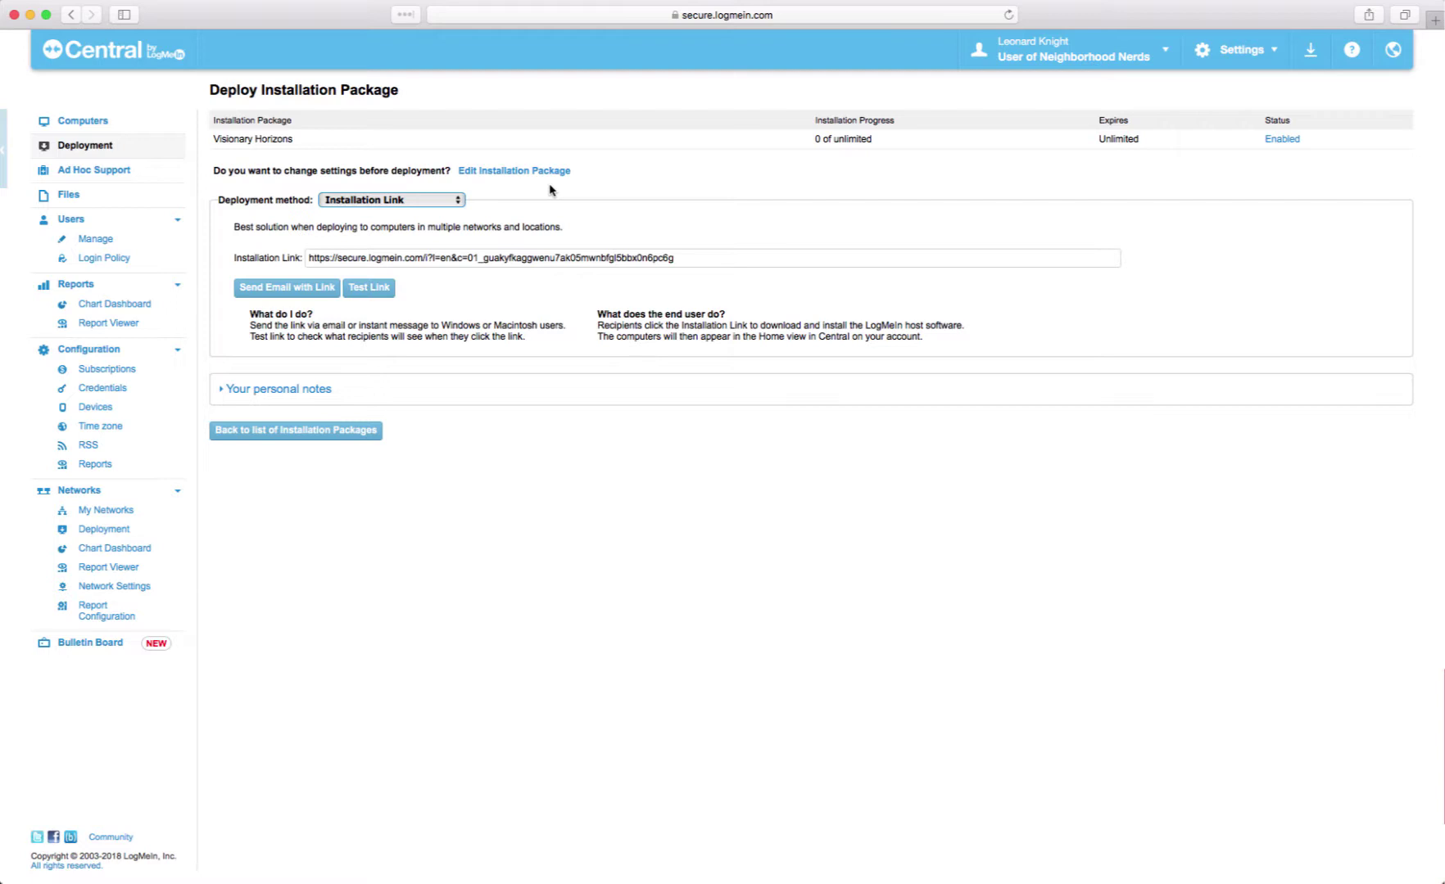
{"action": "left_click", "coordinate": [225, 390]}
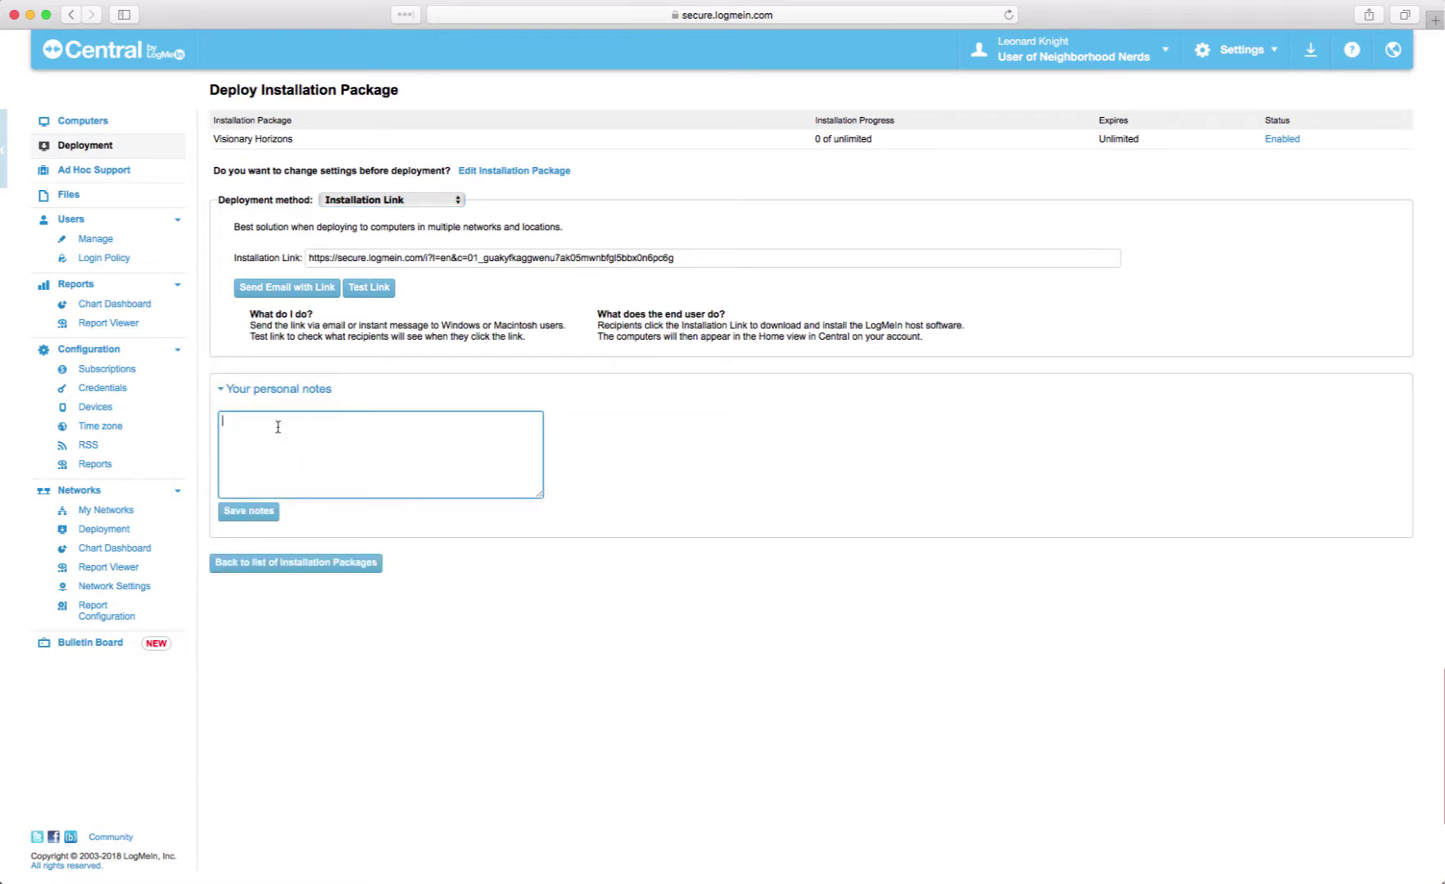
{"action": "type", "text": "This is your very friendly Neighborhood Nerds adding your computer"}
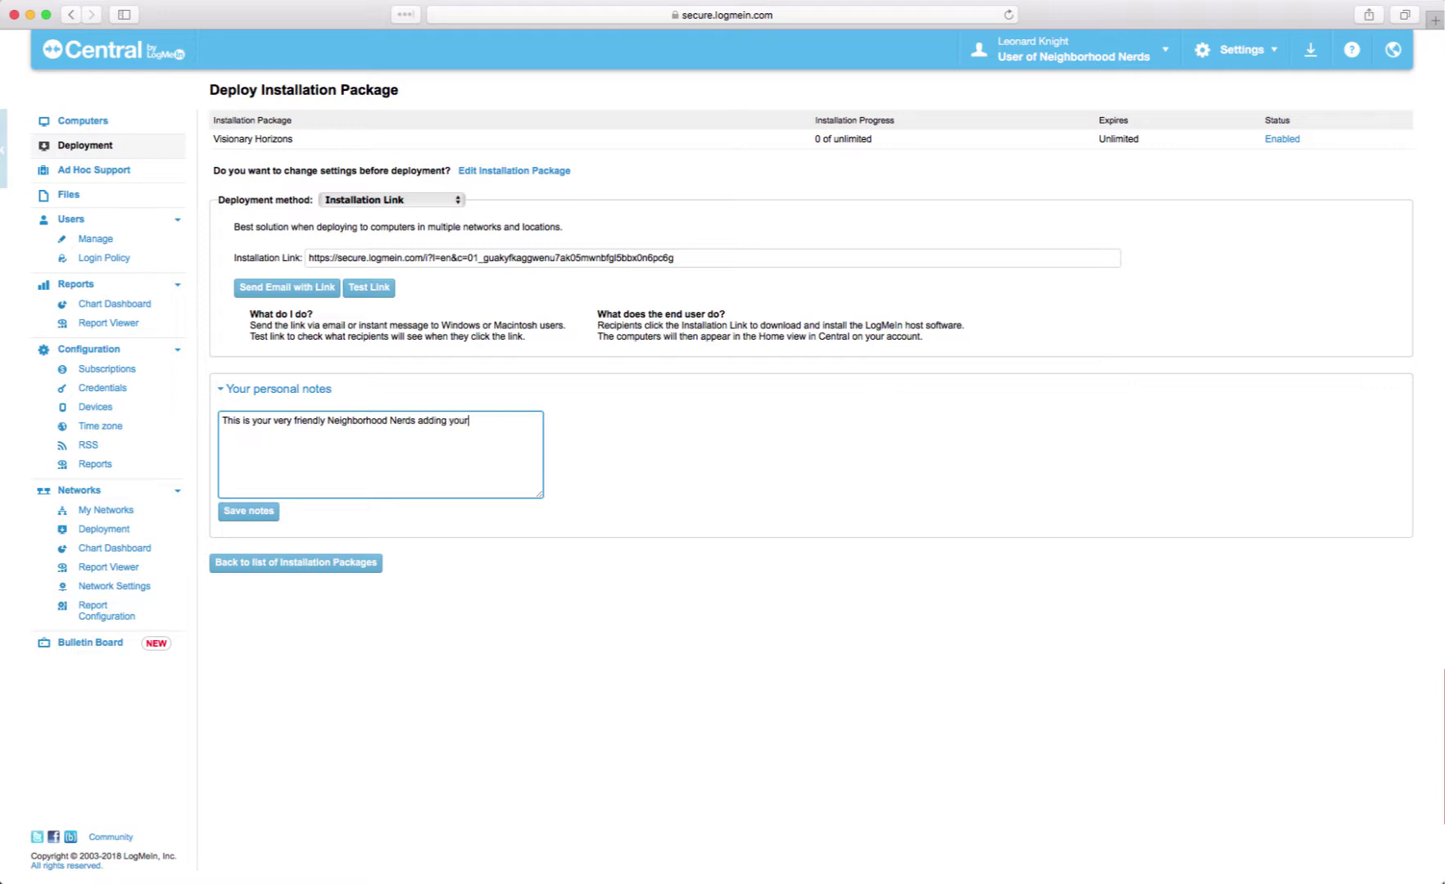
{"action": "type", "text": " to our list"}
- Save the note, then enter 'Knight' as the computer description, accepting the autofill suggestion
{"action": "left_click", "coordinate": [246, 513]}
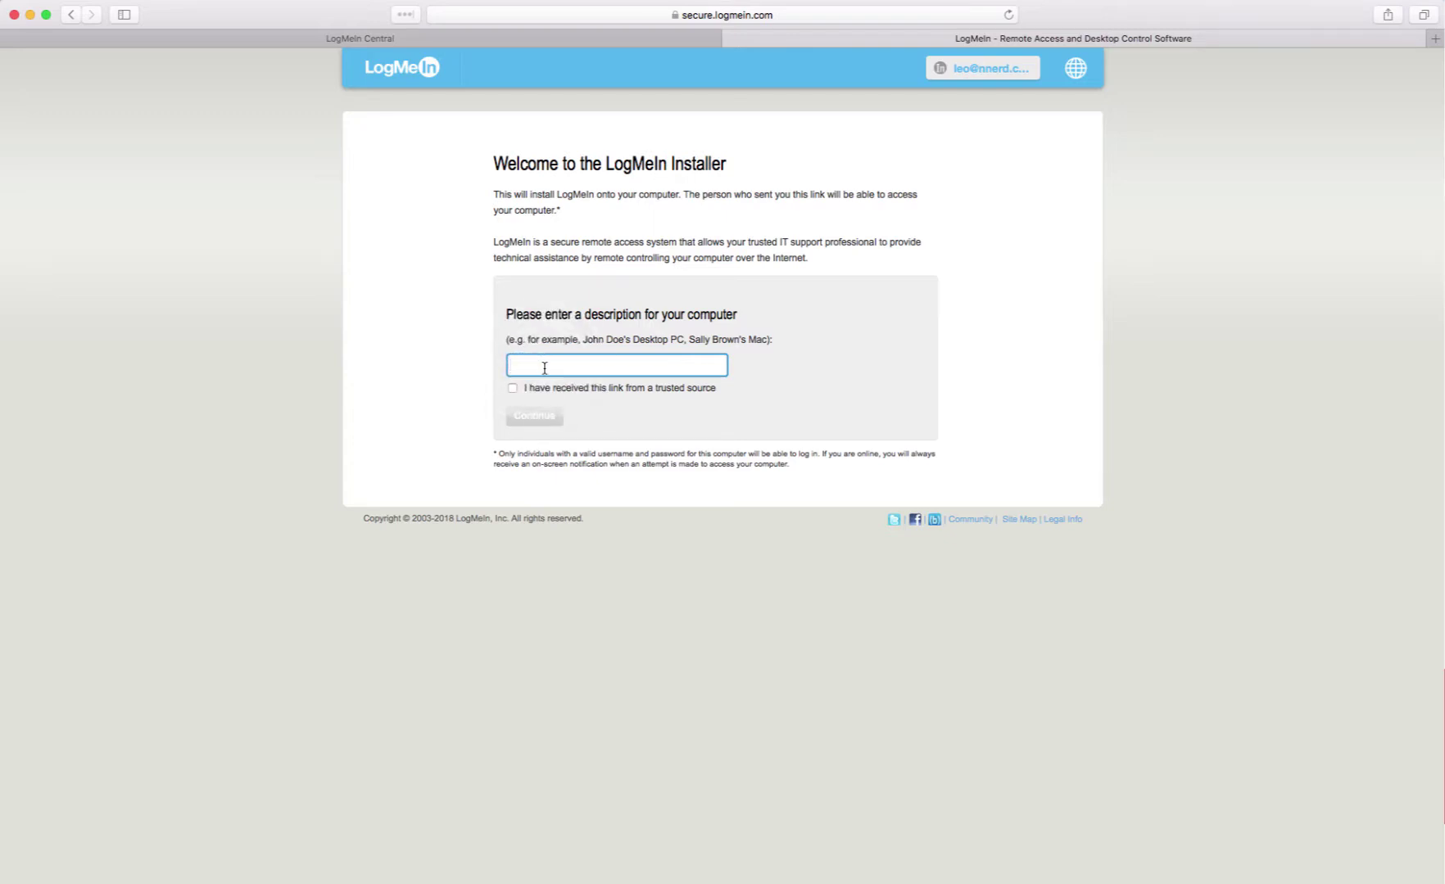
{"action": "type", "text": "Knight Family's 27\" iMac"}
{"action": "left_click", "coordinate": [647, 372]}
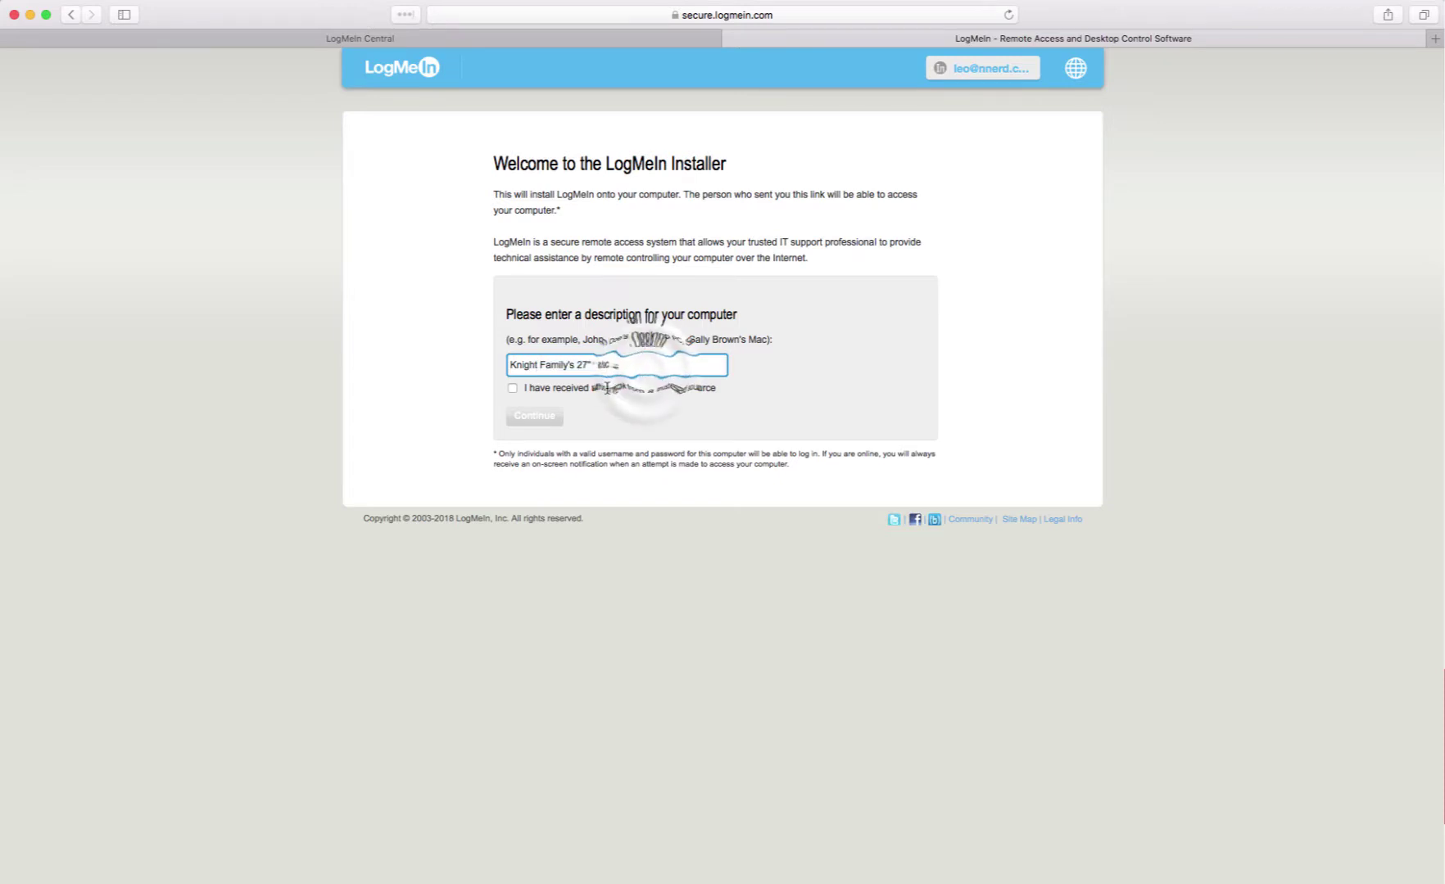
- Confirm the trusted source, continue, and download the Mac installer, retrying after the error page
{"action": "left_click", "coordinate": [512, 390]}
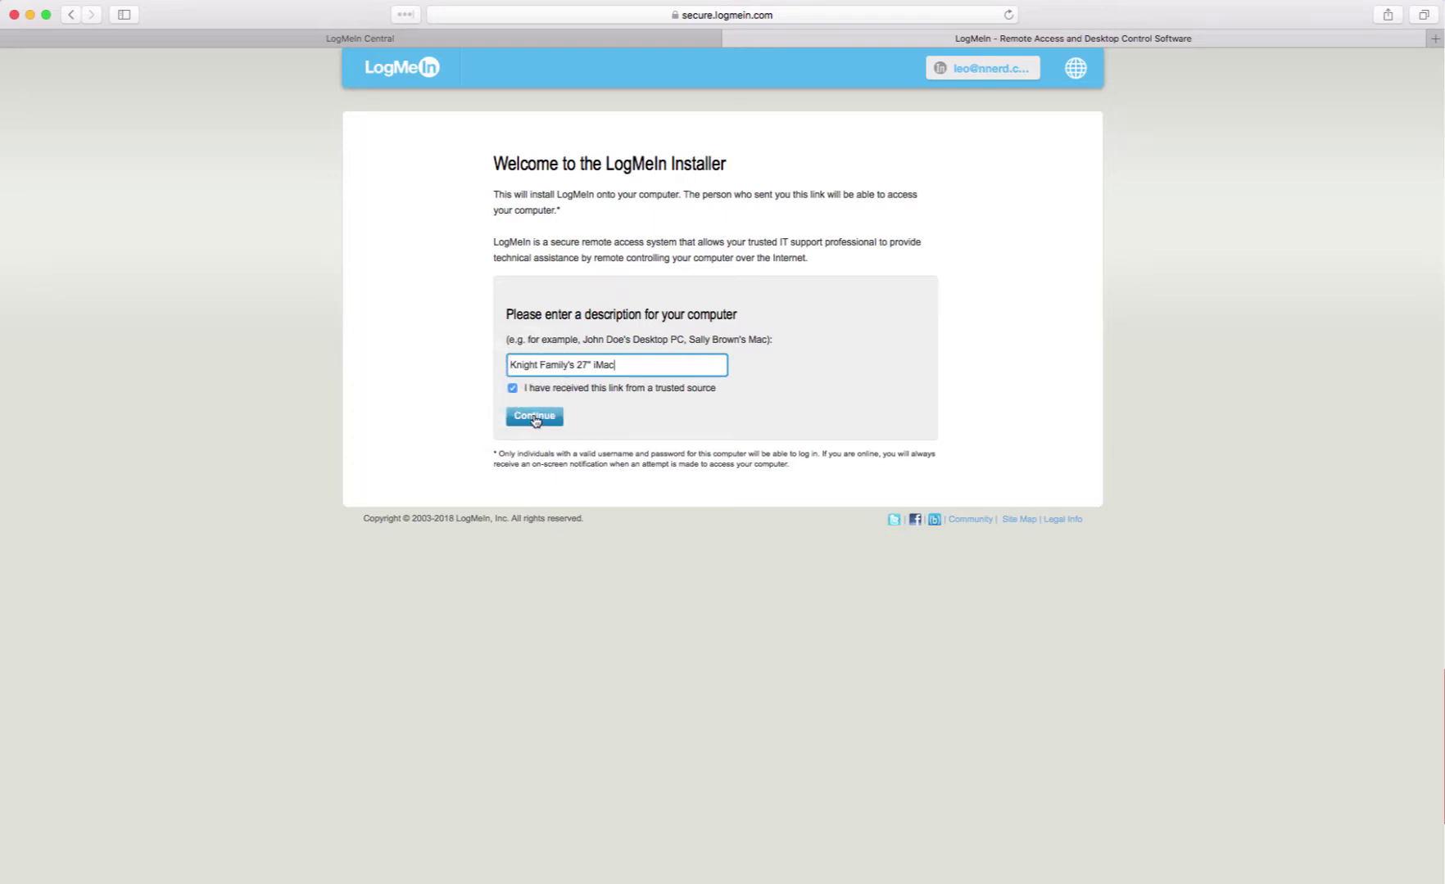
{"action": "left_click", "coordinate": [534, 418]}
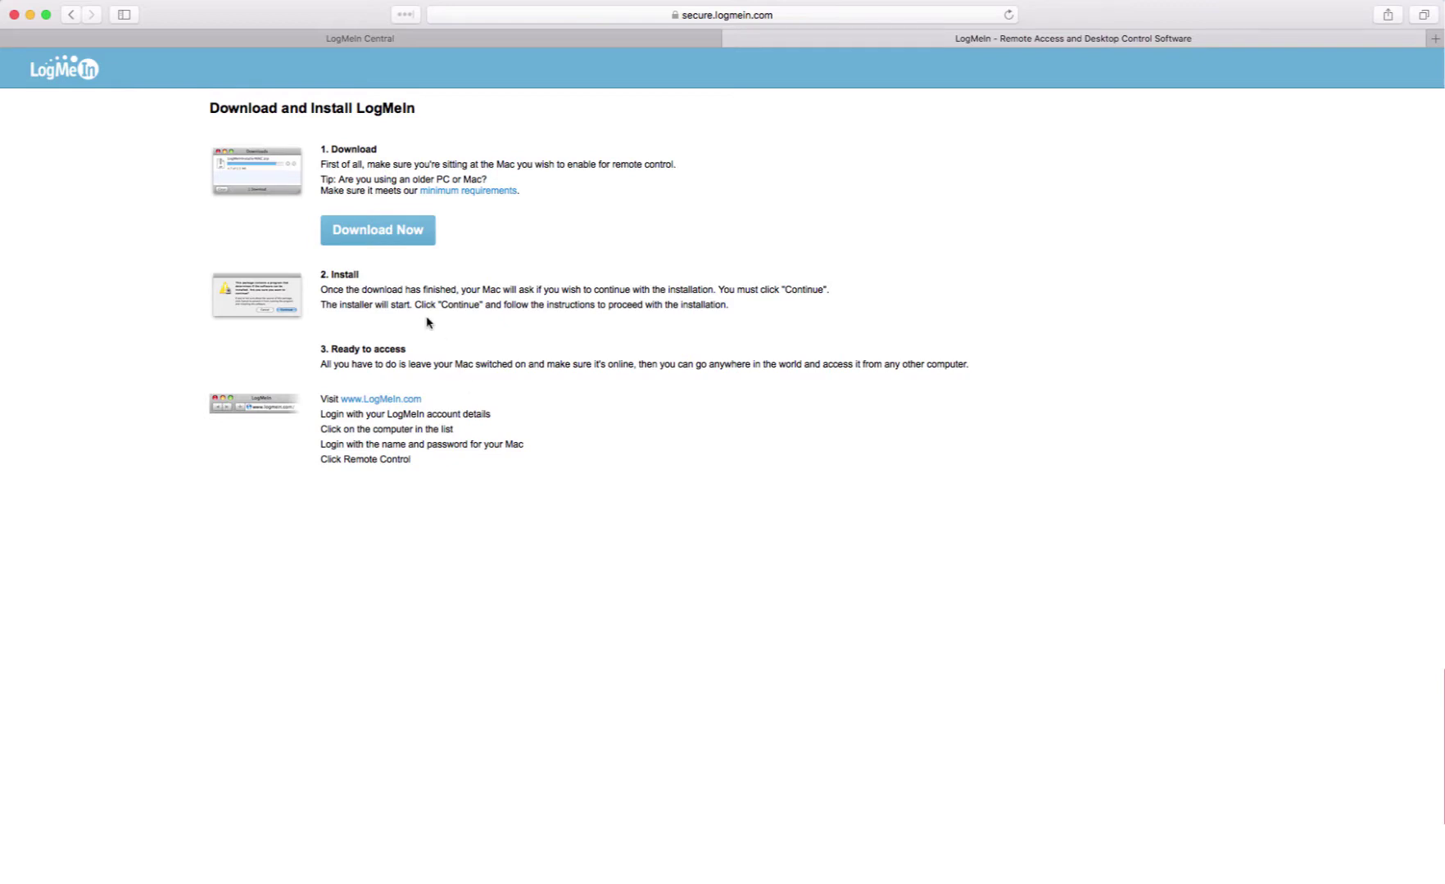
{"action": "left_click", "coordinate": [373, 233]}
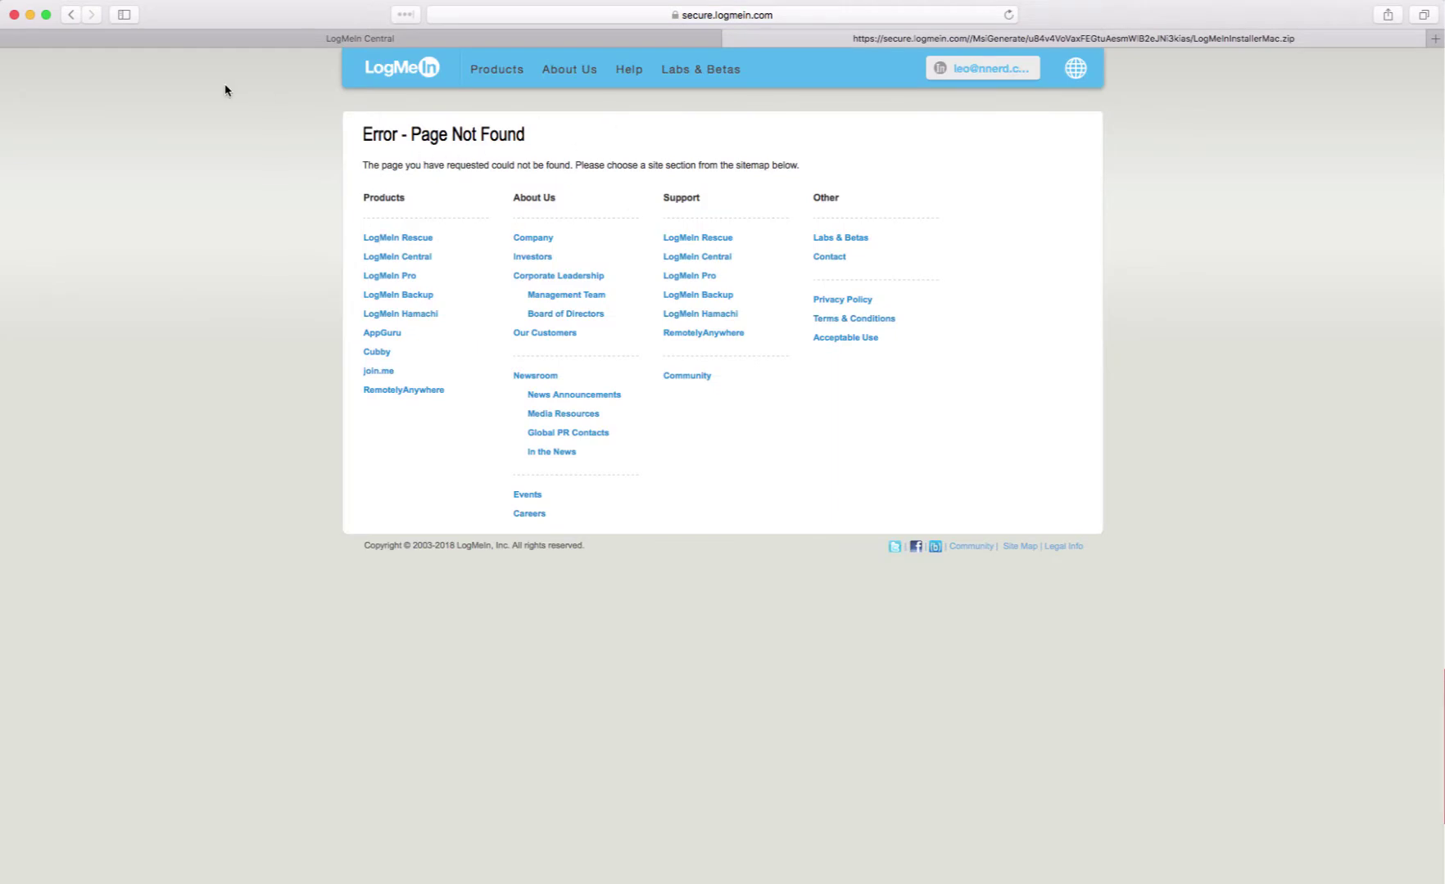
{"action": "left_click", "coordinate": [66, 17]}
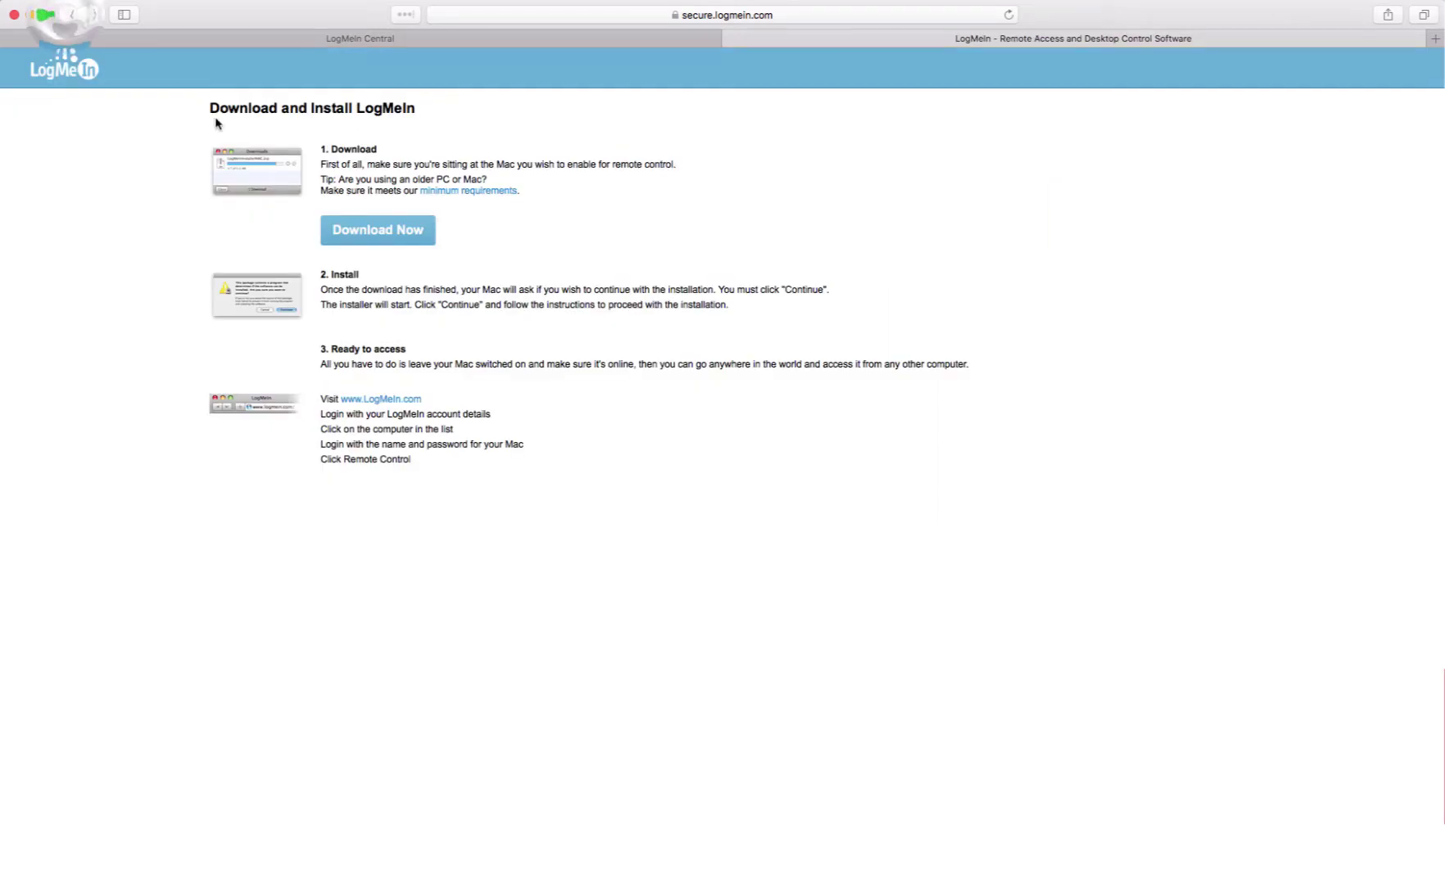
{"action": "left_click", "coordinate": [365, 232]}
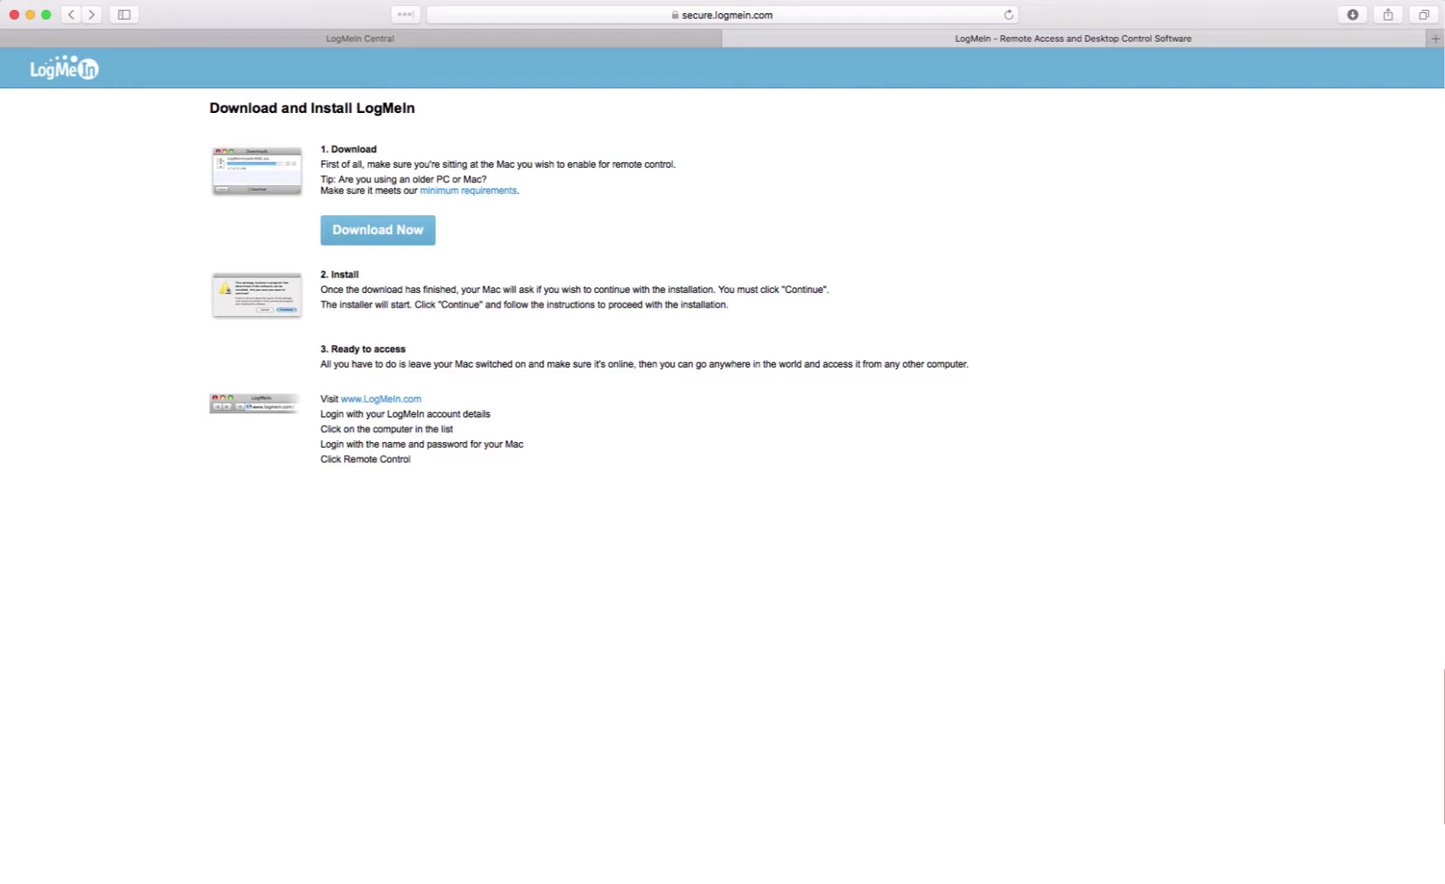
- Open the downloaded LogMeIn installer from the Downloads stack and allow it to run
{"action": "left_click", "coordinate": [1429, 882]}
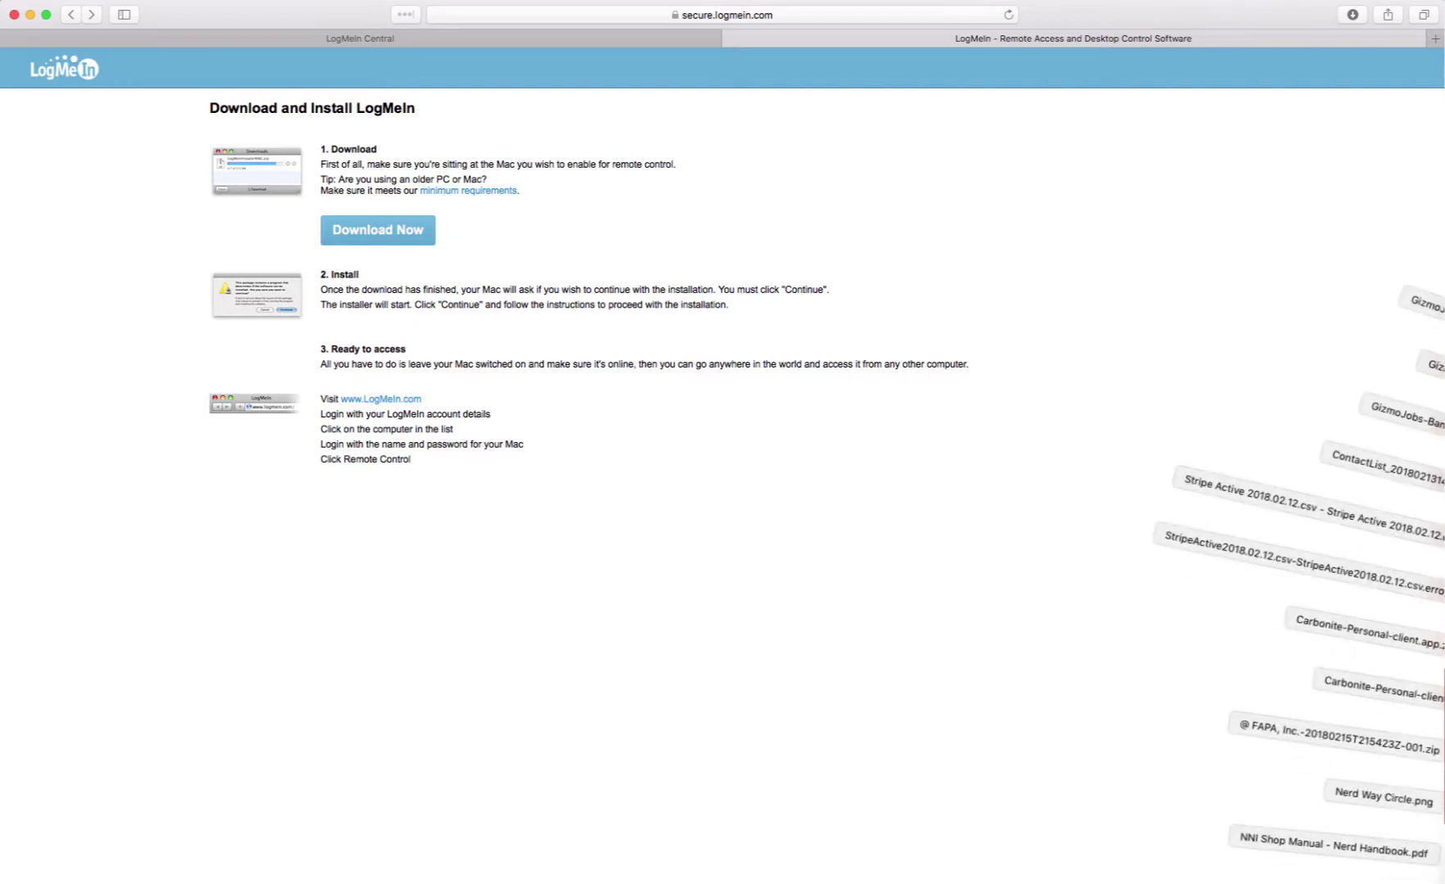
{"action": "left_click_drag", "start_coordinate": [1310, 810], "coordinate": [1384, 876]}
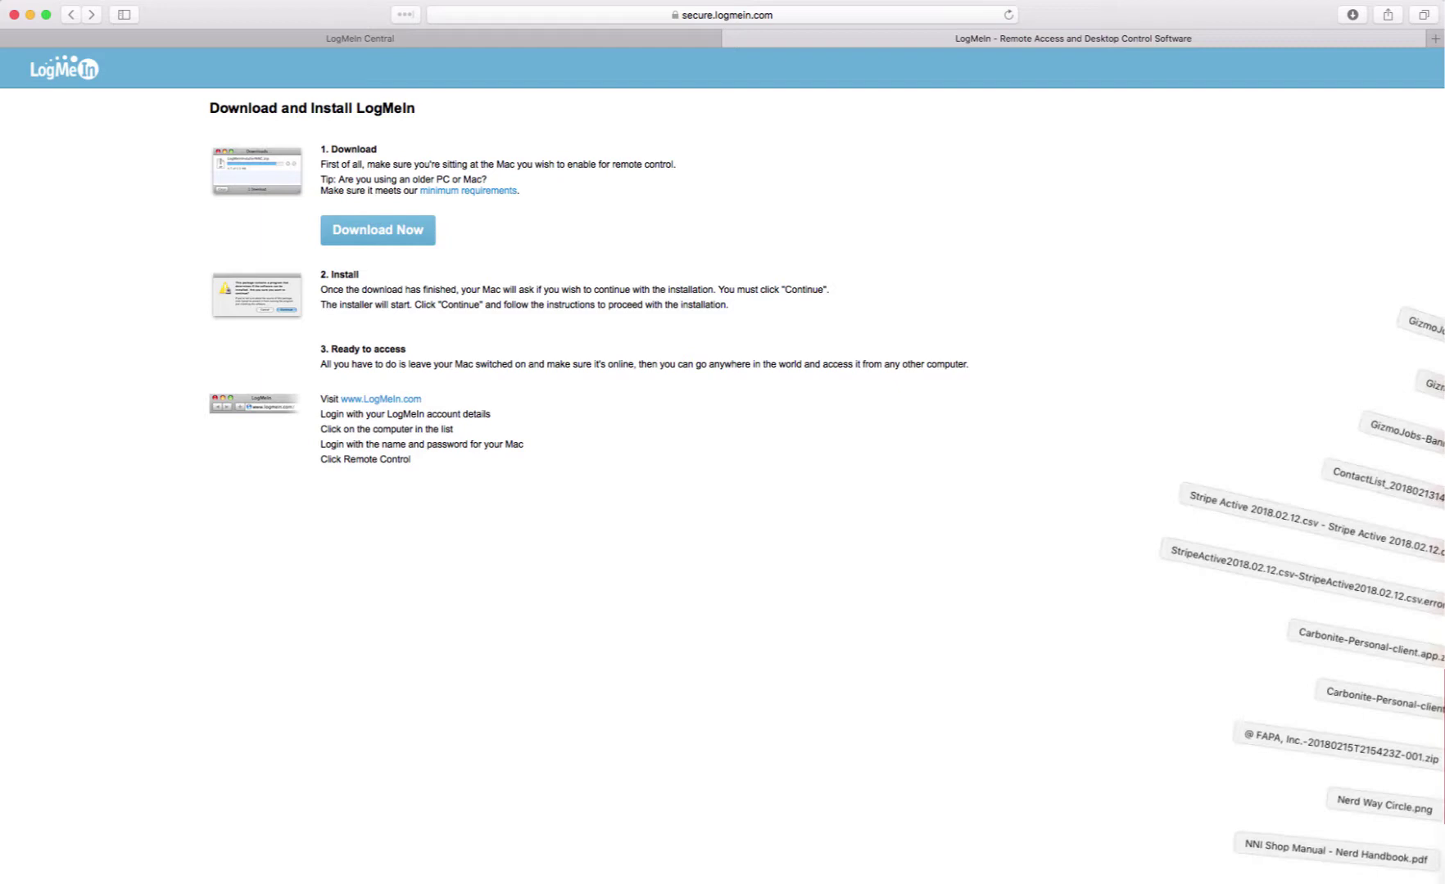
{"action": "left_click", "coordinate": [1277, 757]}
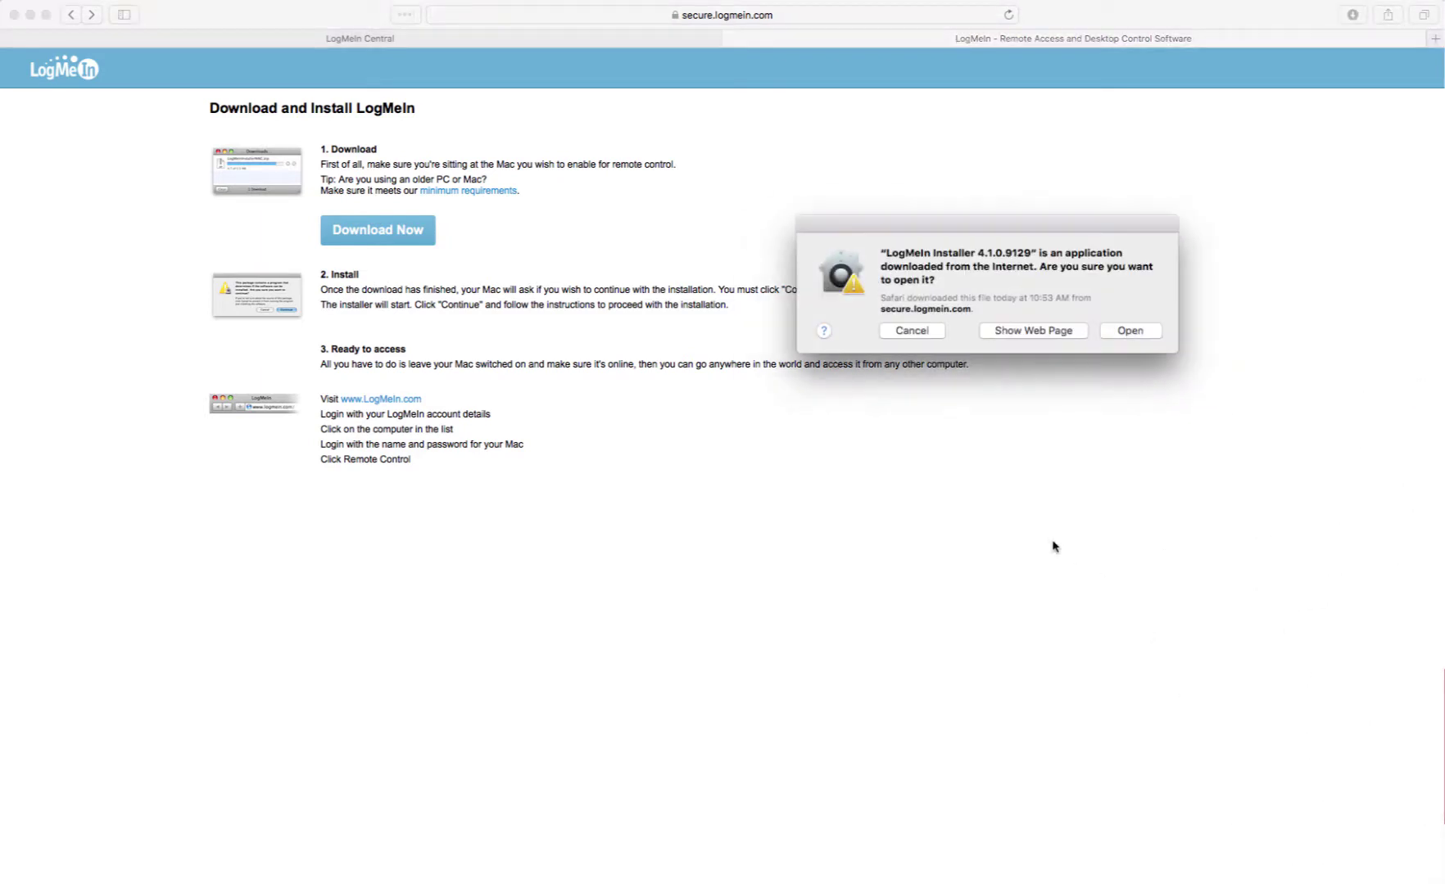
{"action": "left_click", "coordinate": [1129, 330]}
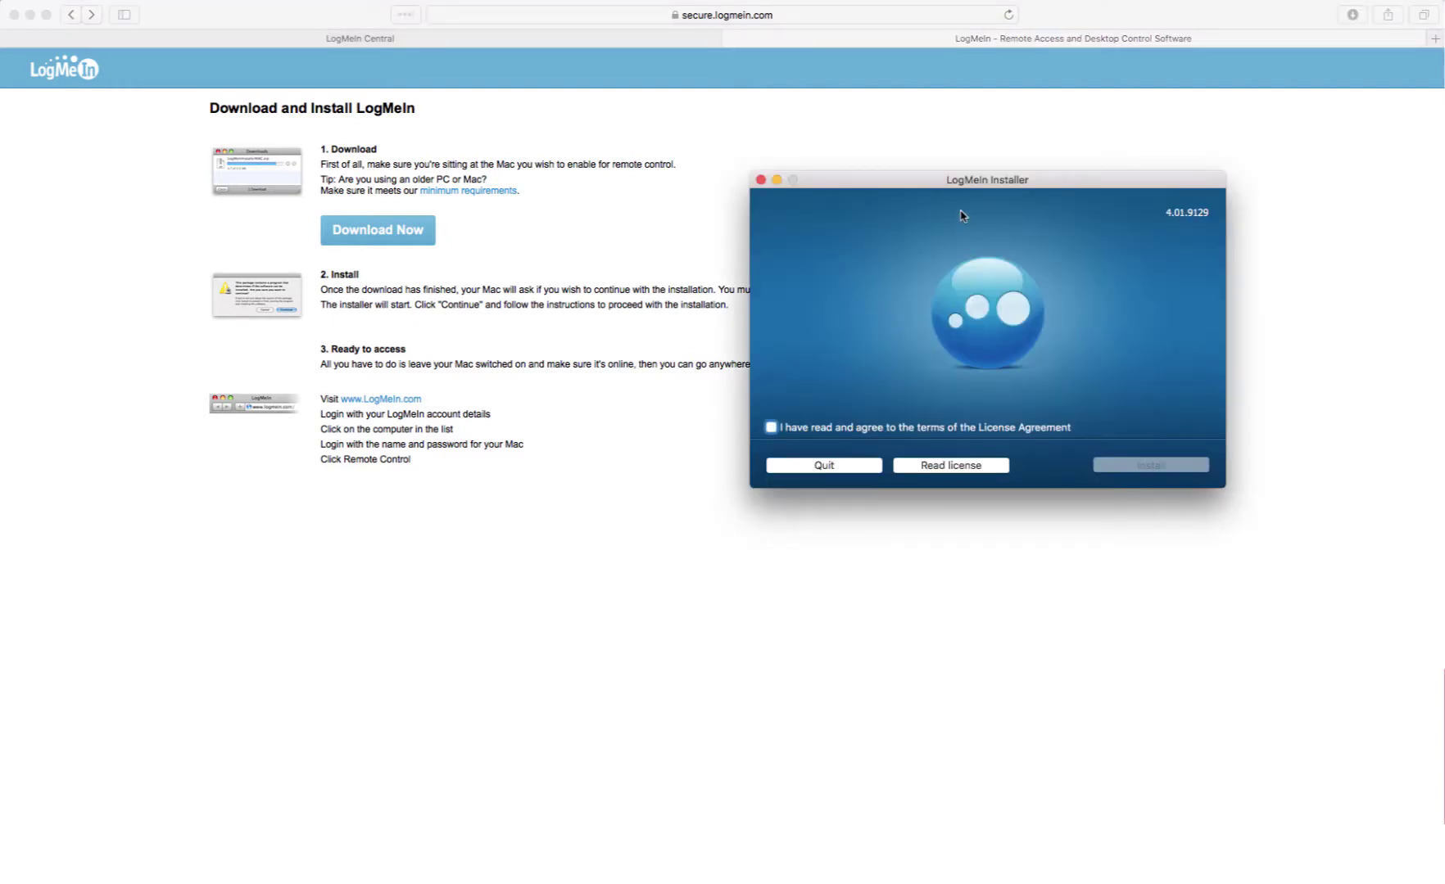
- Accept the license and install LogMeIn, authorising with the Mac account password, then finish
{"action": "left_click_drag", "start_coordinate": [1049, 187], "coordinate": [829, 221]}
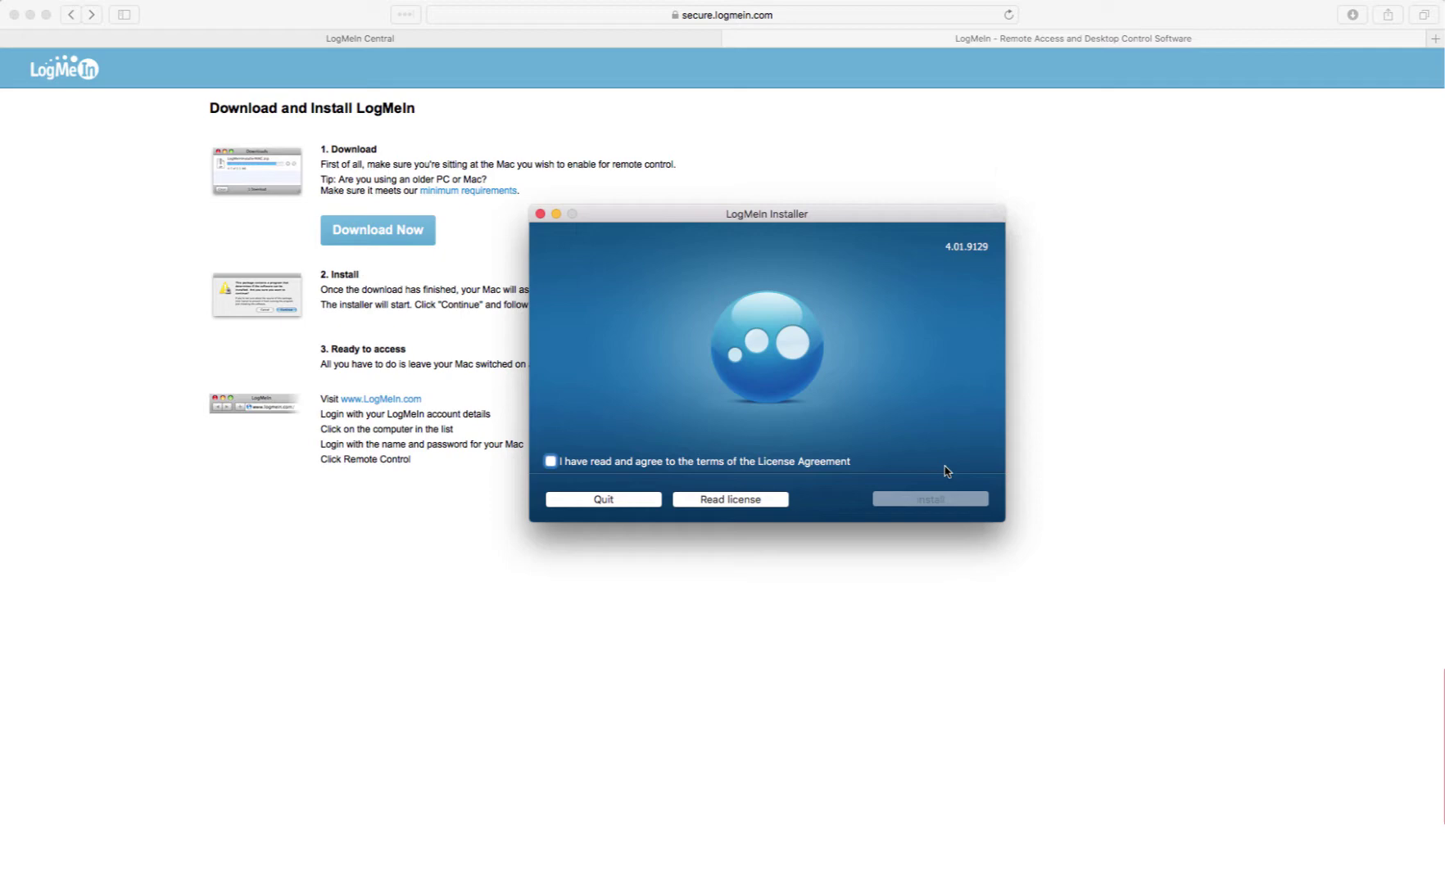
{"action": "left_click", "coordinate": [551, 461]}
{"action": "left_click", "coordinate": [938, 506]}
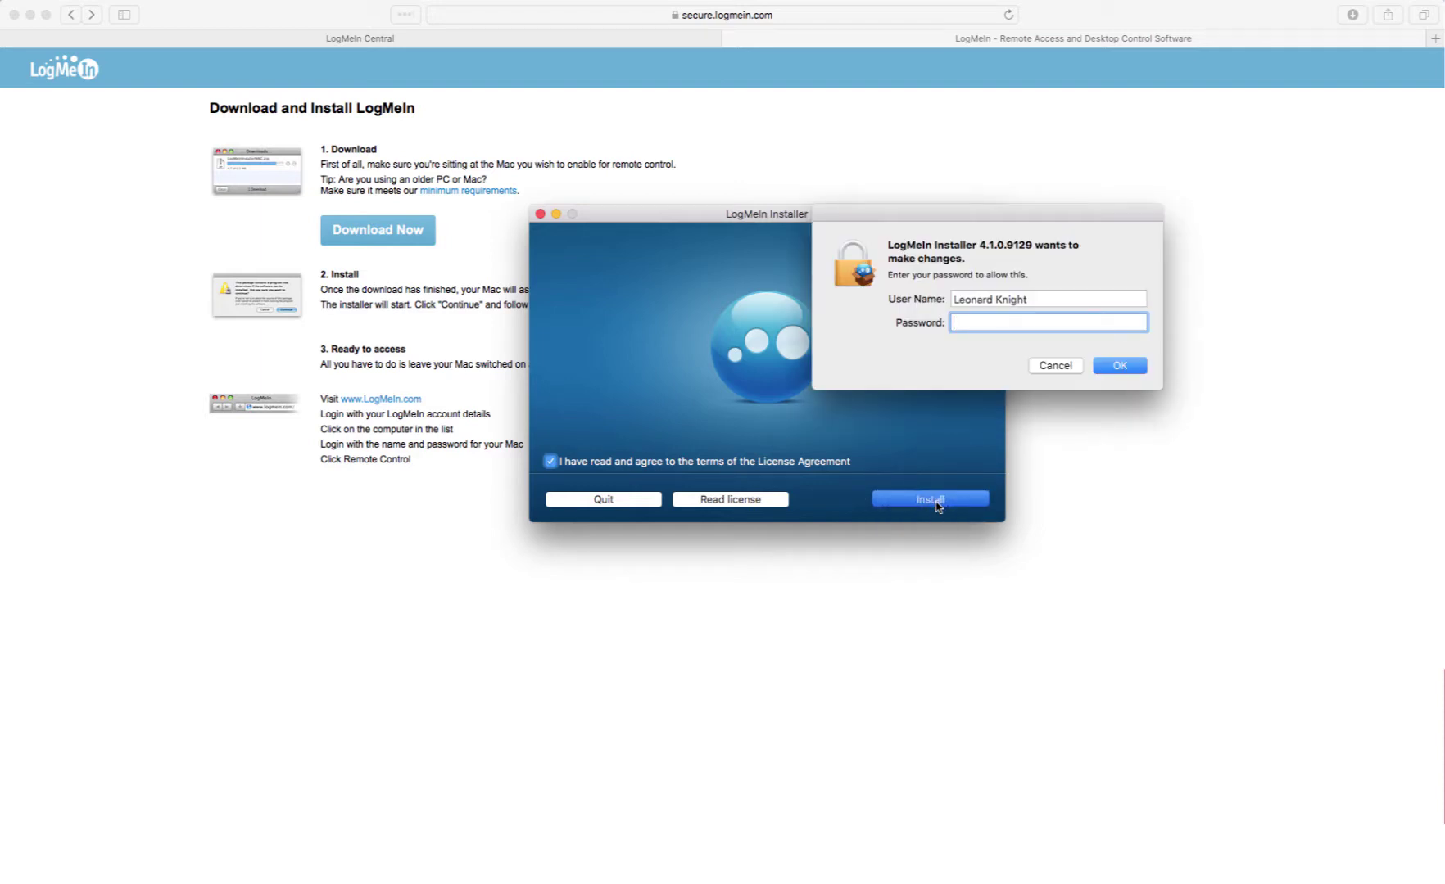
{"action": "type", "text": "••••••••••"}
{"action": "left_click", "coordinate": [1119, 367]}
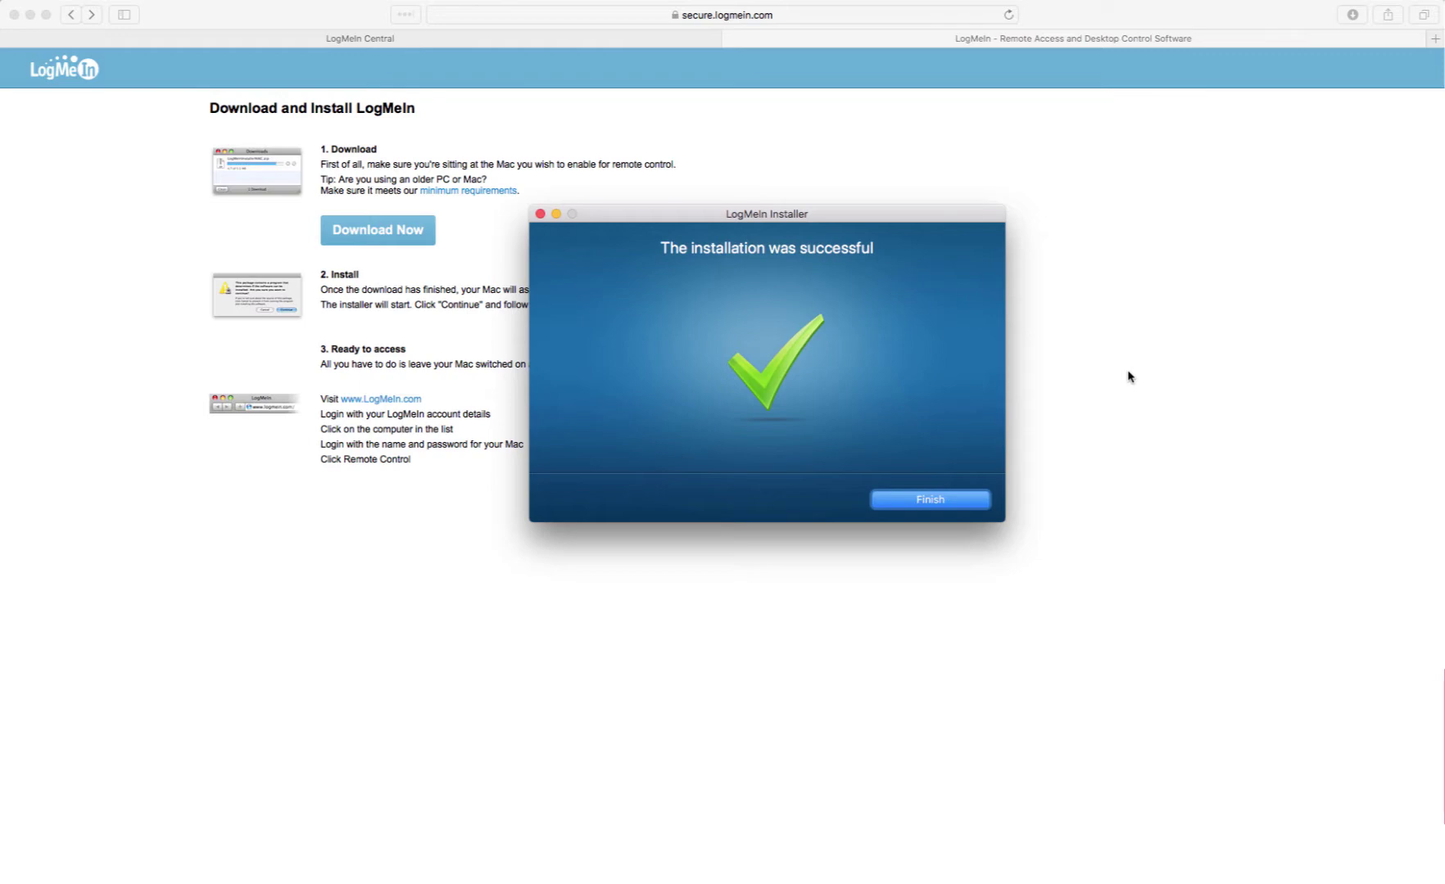
{"action": "left_click", "coordinate": [923, 503]}
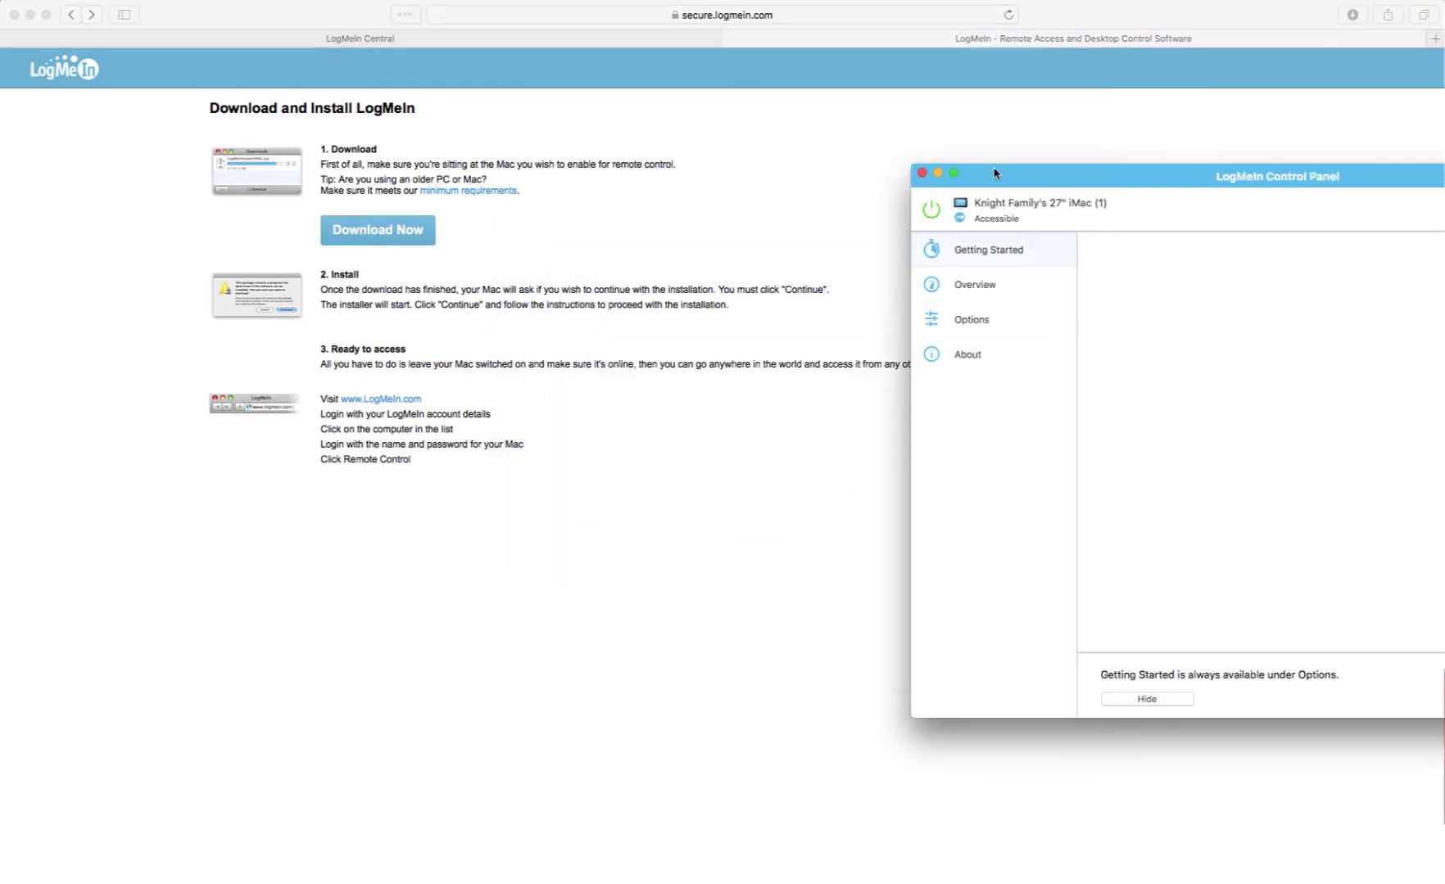
- Check the Control Panel shows this iMac as accessible, then bring the Safari download page back
{"action": "left_click_drag", "start_coordinate": [1366, 169], "coordinate": [795, 149]}
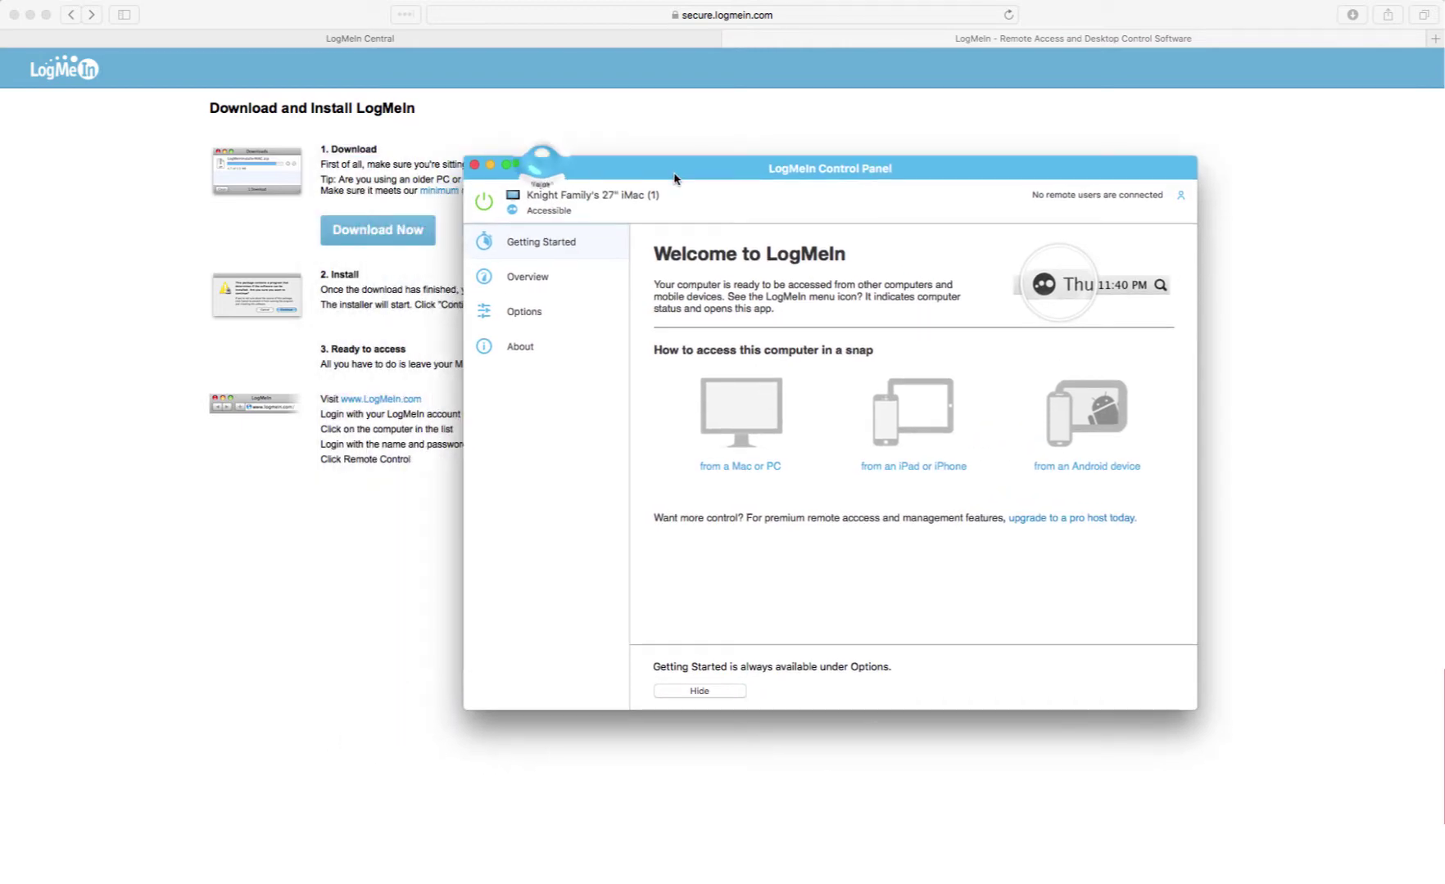
{"action": "left_click", "coordinate": [129, 179]}
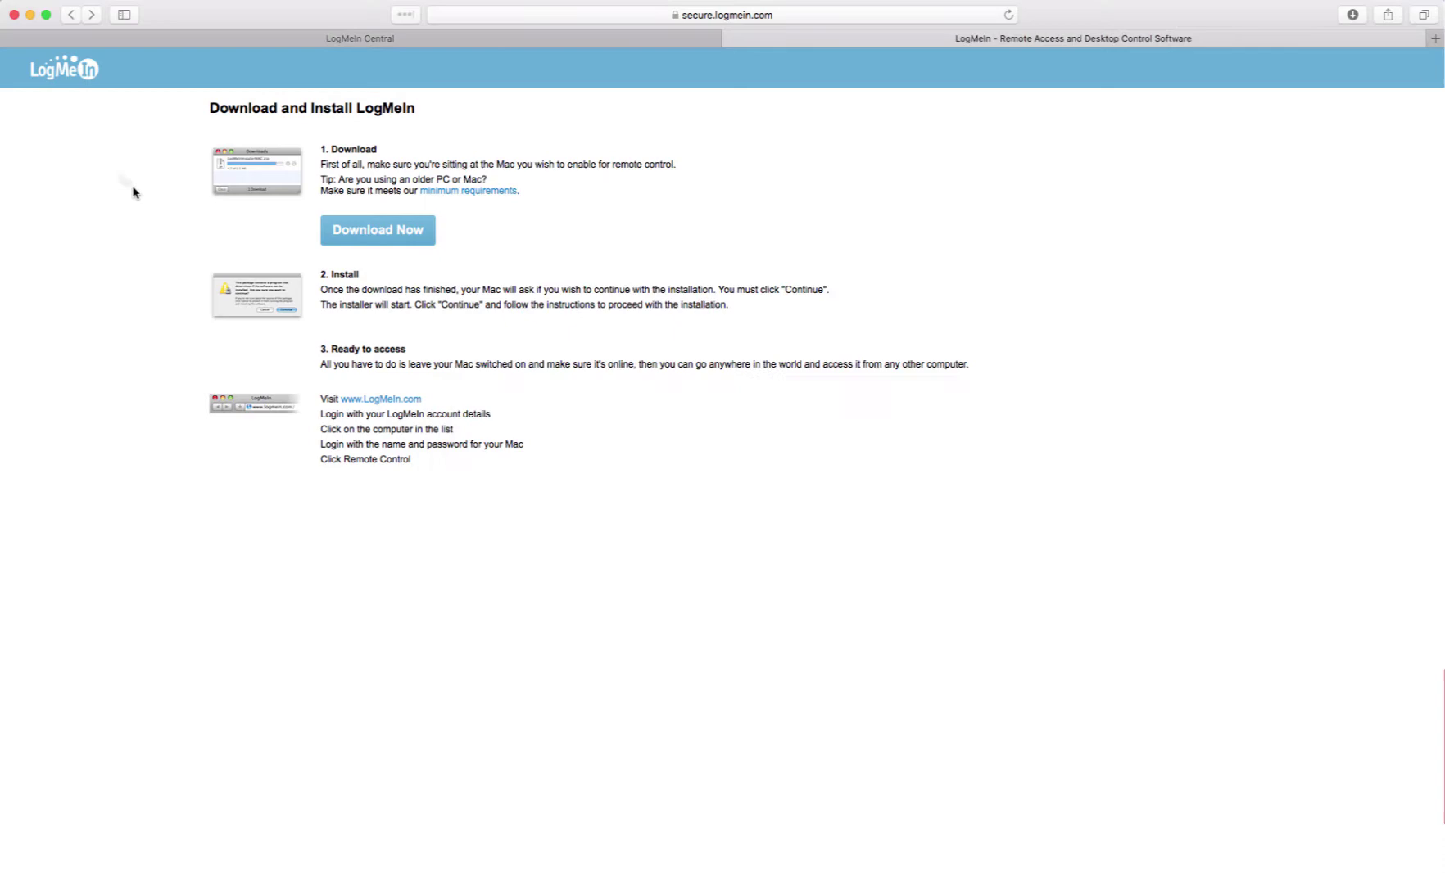
- In Central's Computers list, search all fields for the family name to find the new iMac
{"action": "left_click", "coordinate": [358, 39]}
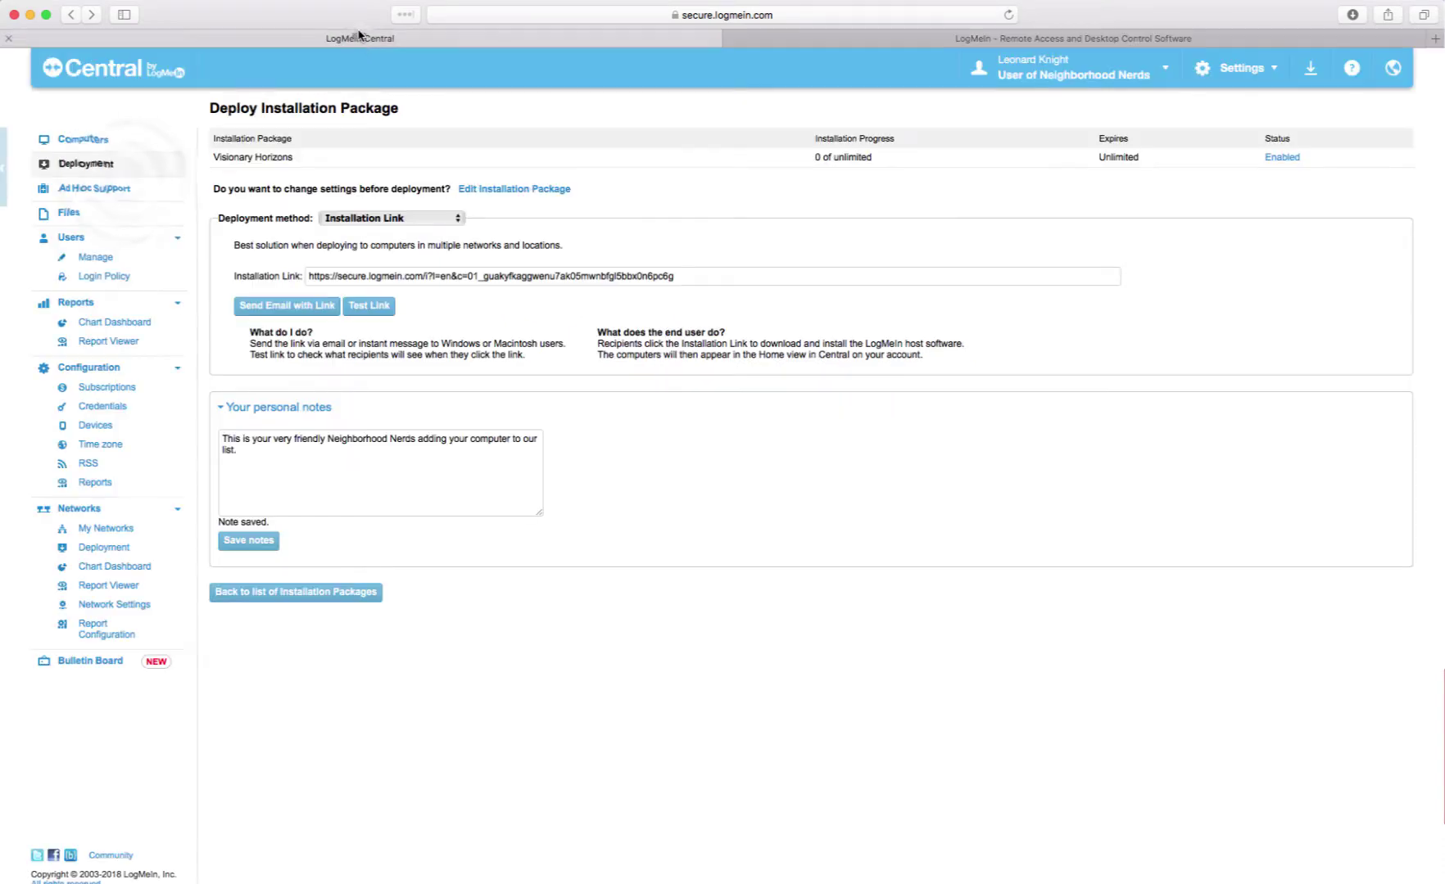
{"action": "left_click", "coordinate": [86, 140]}
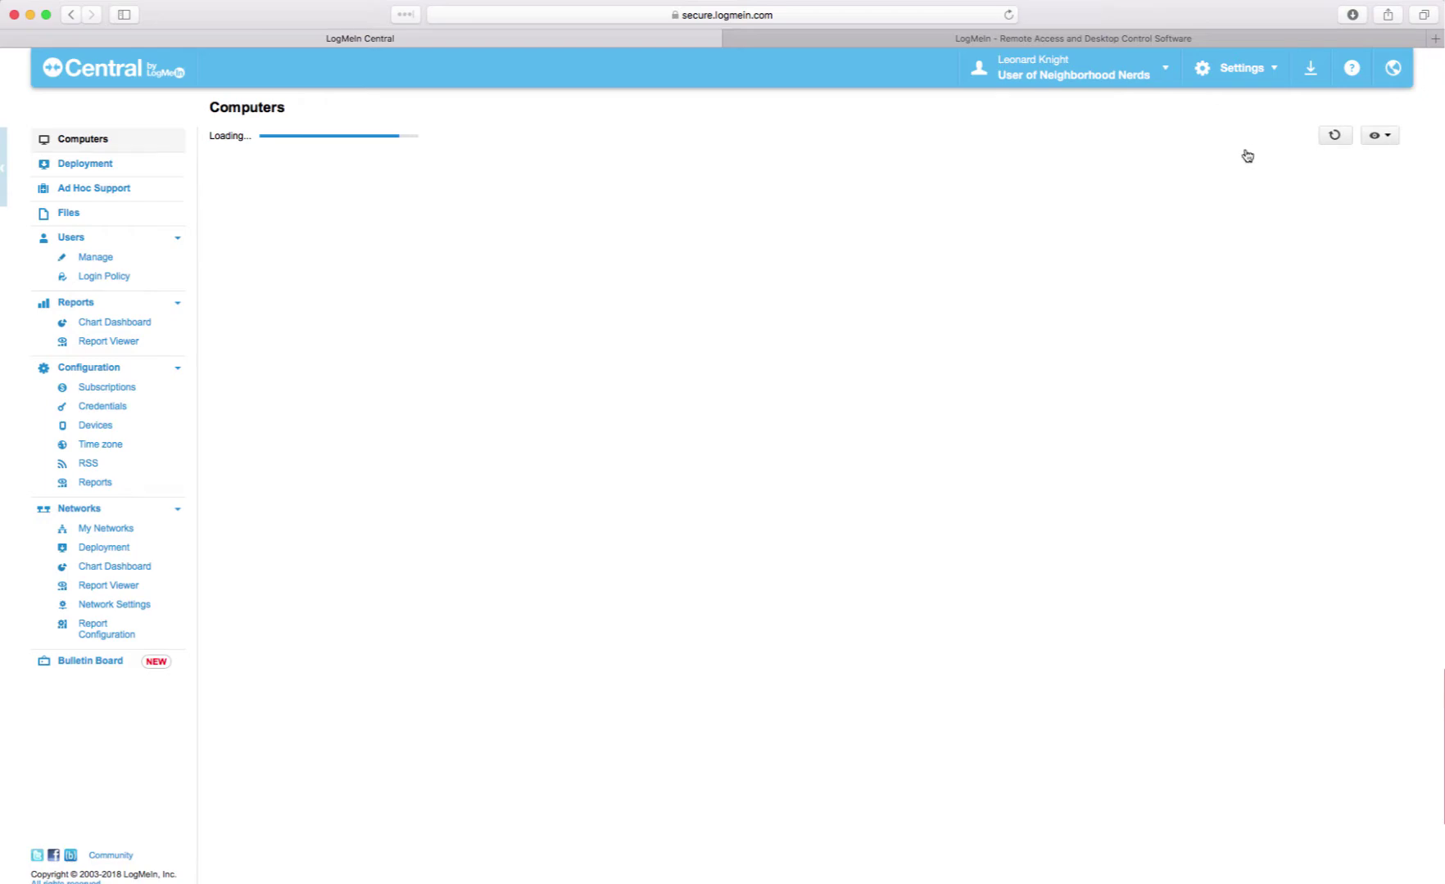
{"action": "left_click", "coordinate": [1290, 135]}
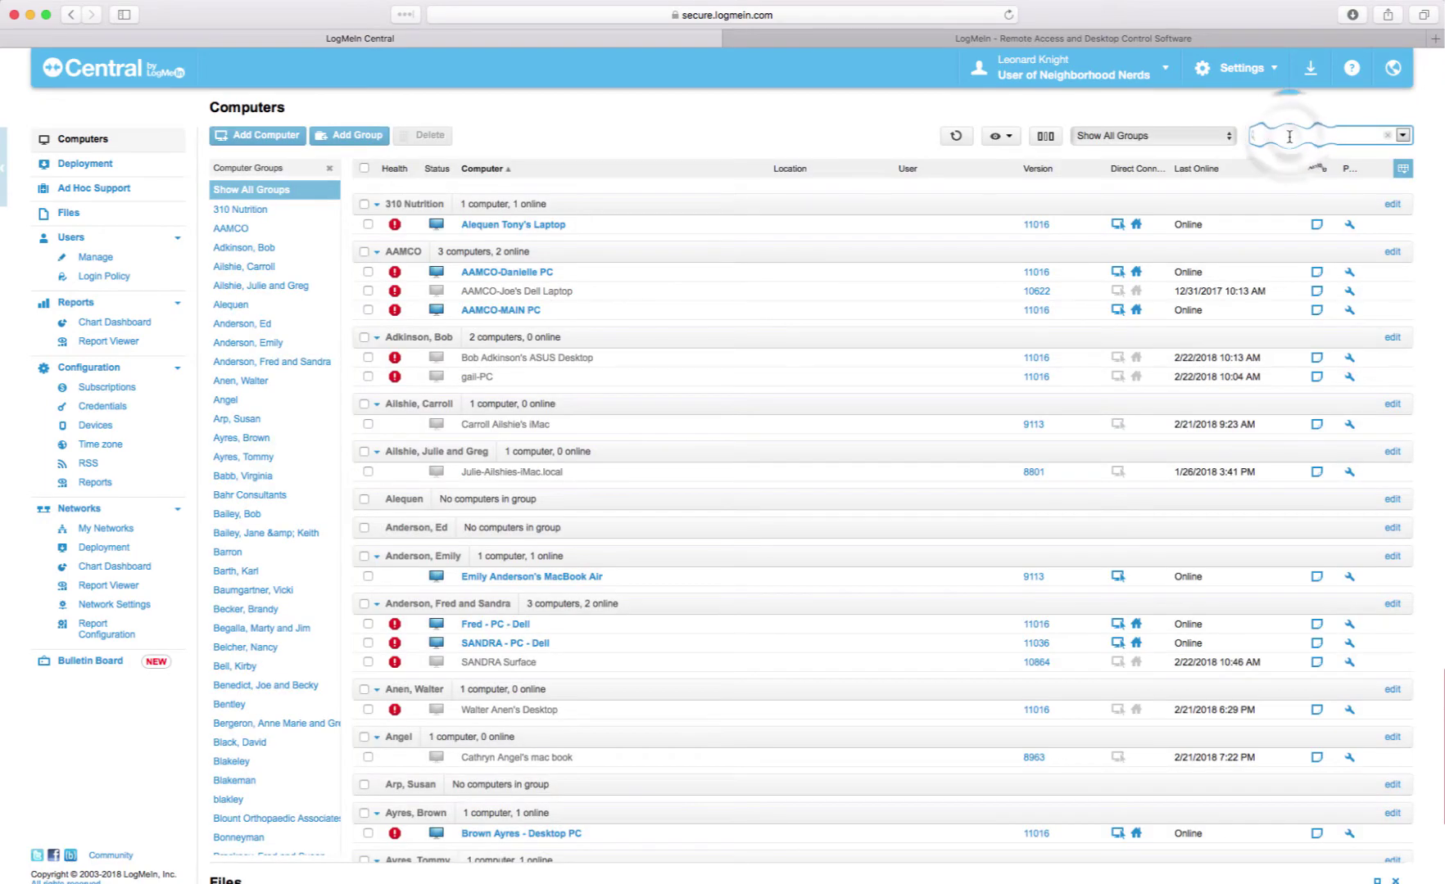
{"action": "type", "text": "knight"}
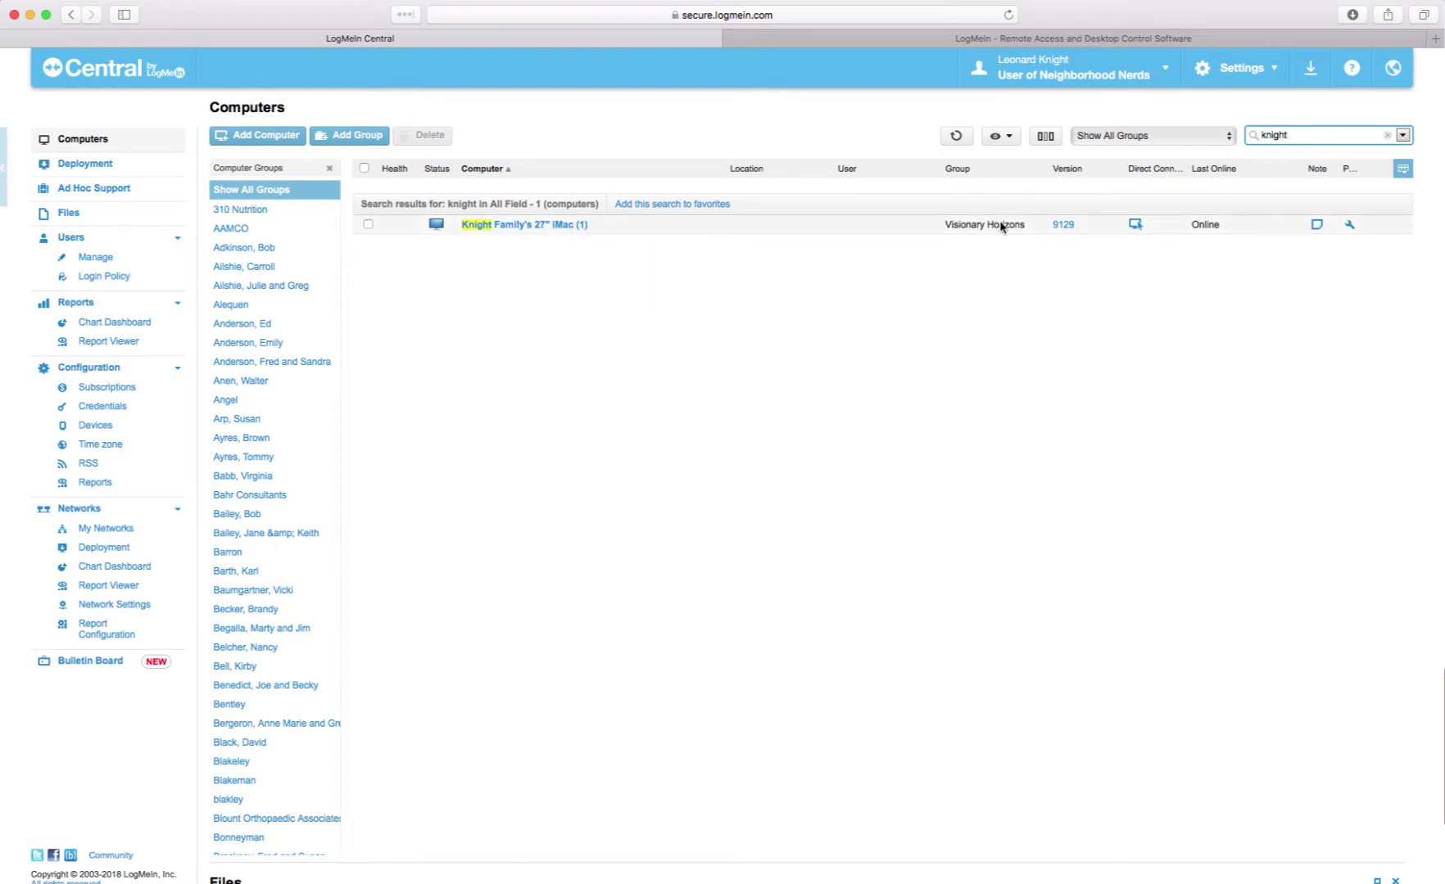
- Reassign the iMac from Visionary Horizons to the family's own group and save it
{"action": "left_click", "coordinate": [1348, 230]}
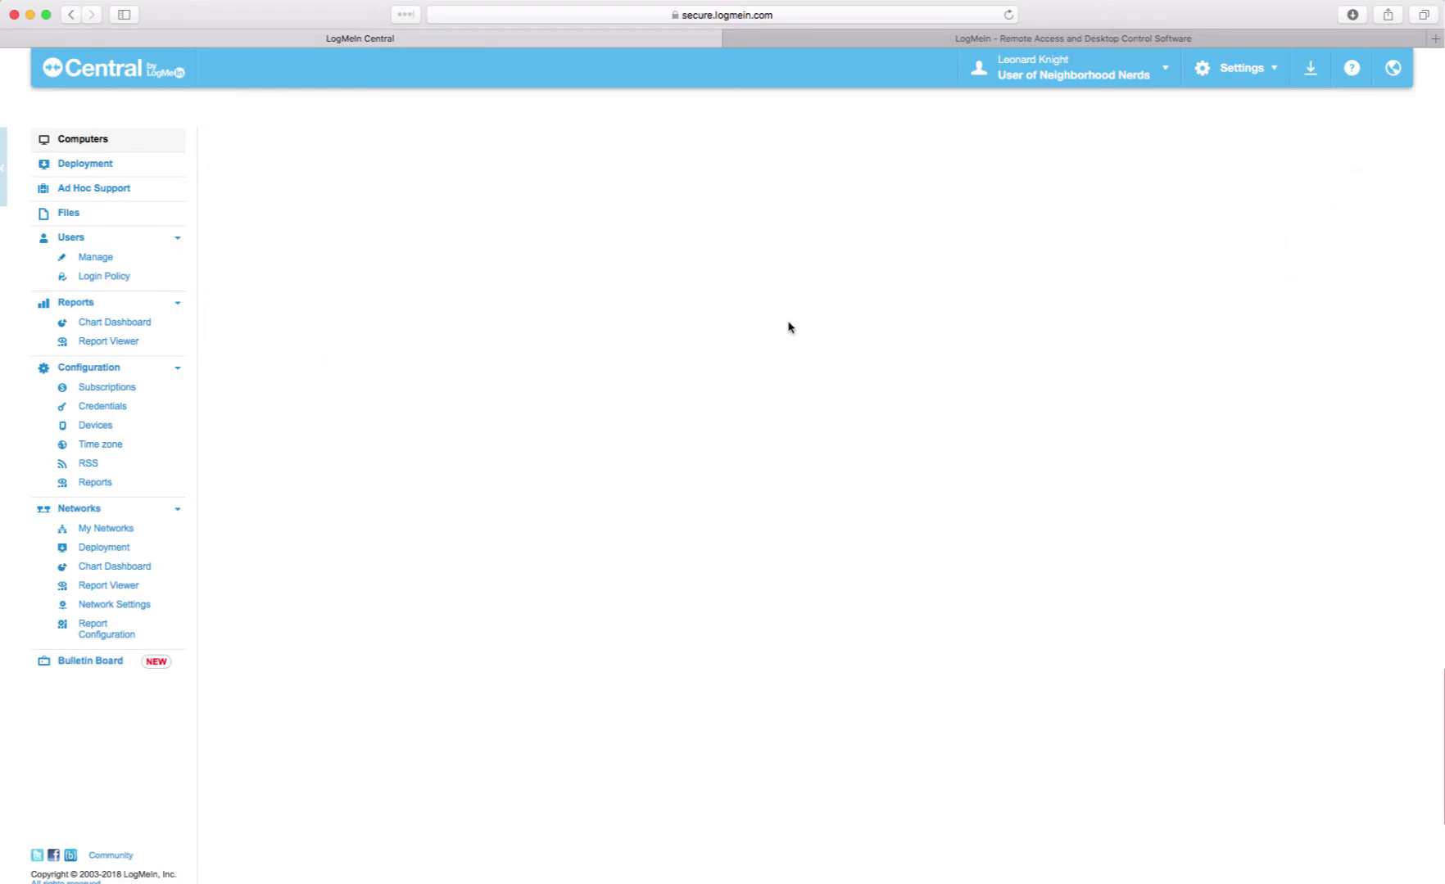
{"action": "left_click", "coordinate": [596, 325]}
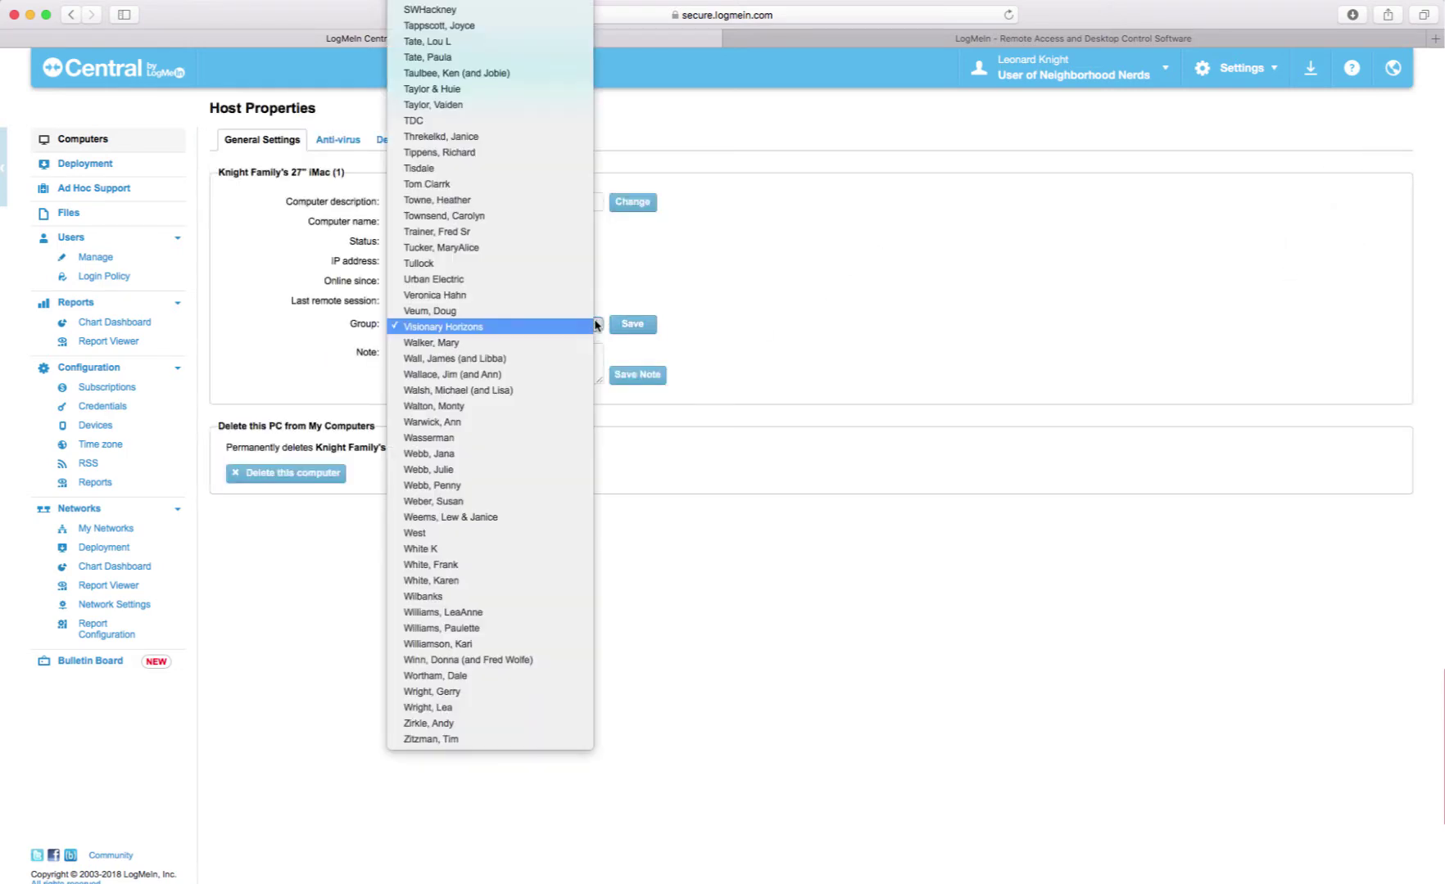
{"action": "scroll", "coordinate": [507, 221], "scroll_direction": "up", "scroll_amount": 20}
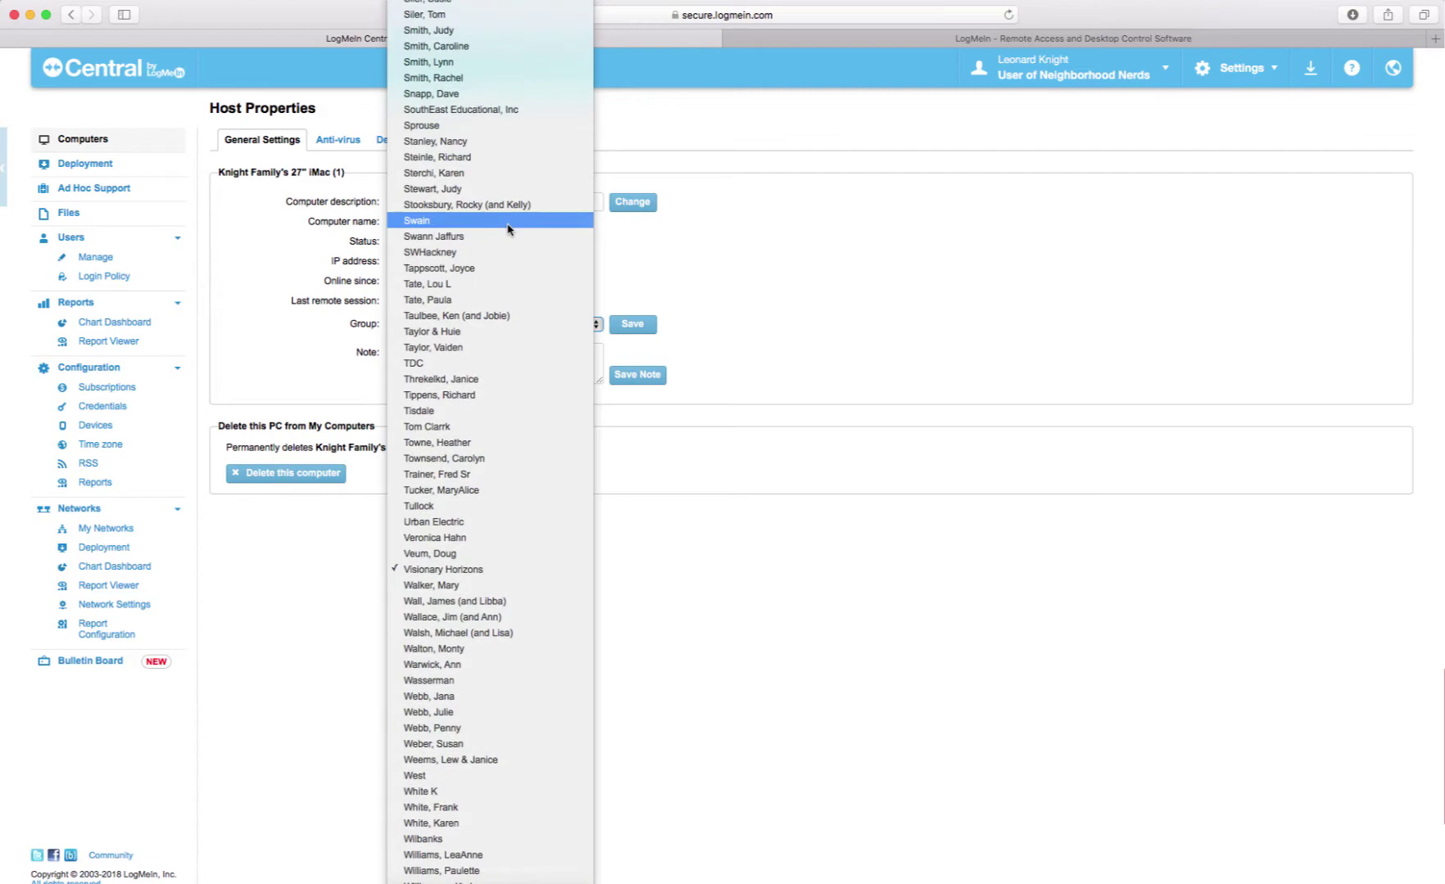
{"action": "scroll", "coordinate": [508, 231], "scroll_direction": "up", "scroll_amount": 20}
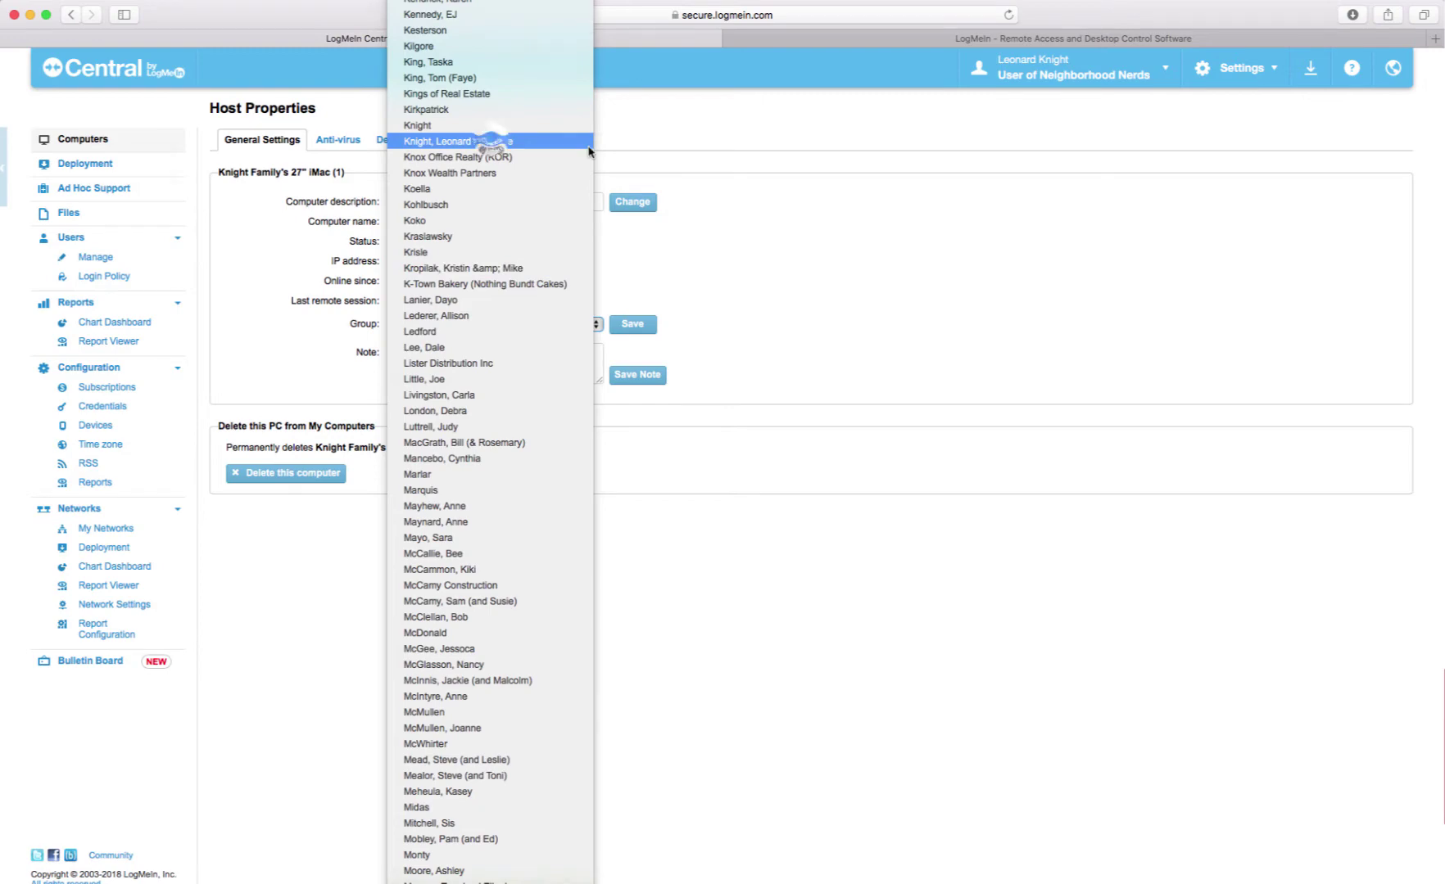
{"action": "left_click", "coordinate": [587, 144]}
{"action": "left_click", "coordinate": [632, 324]}
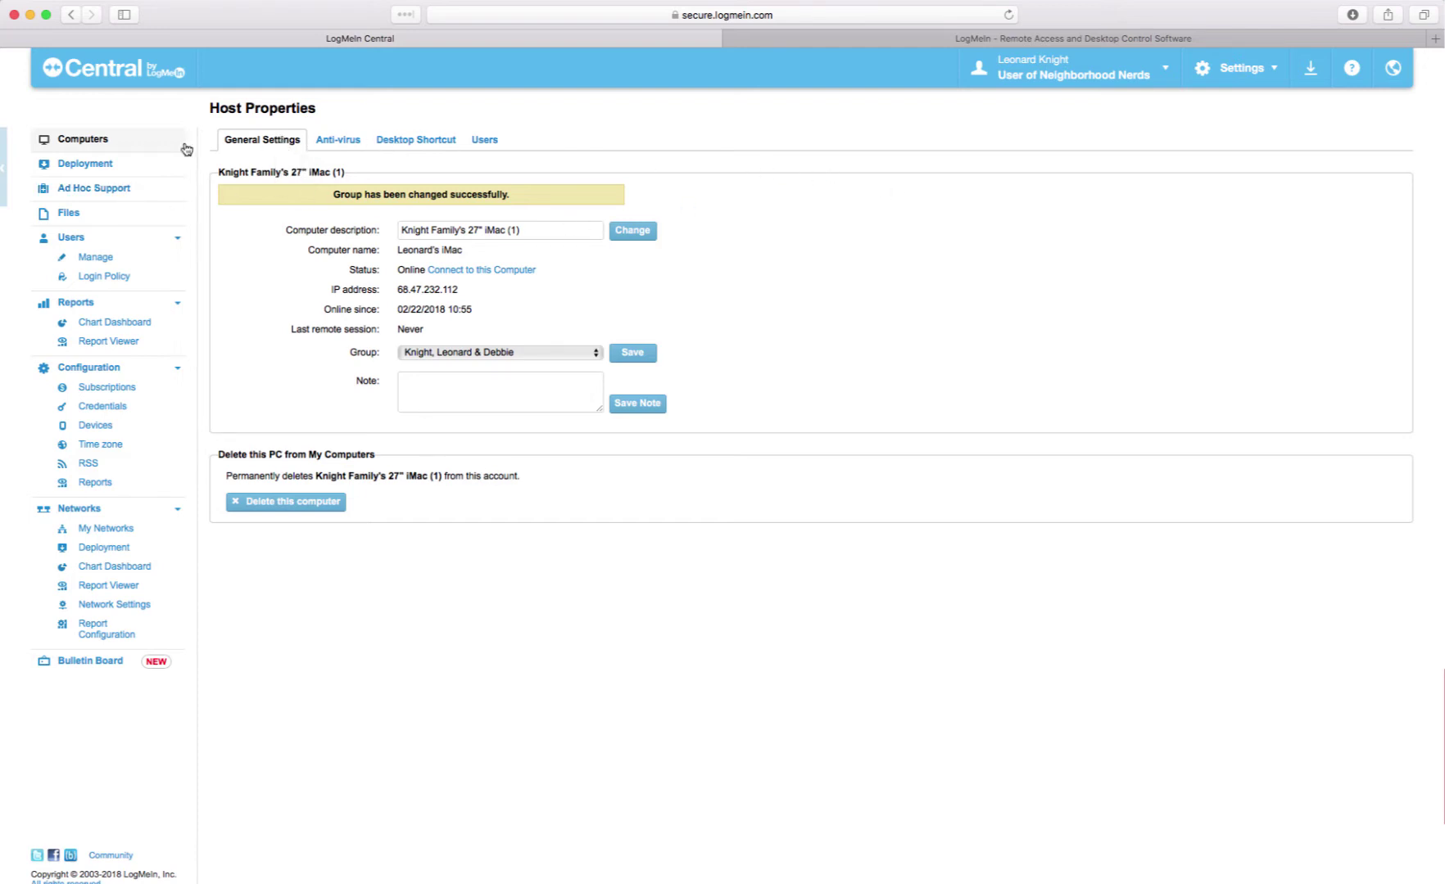
{"action": "left_click", "coordinate": [88, 139]}
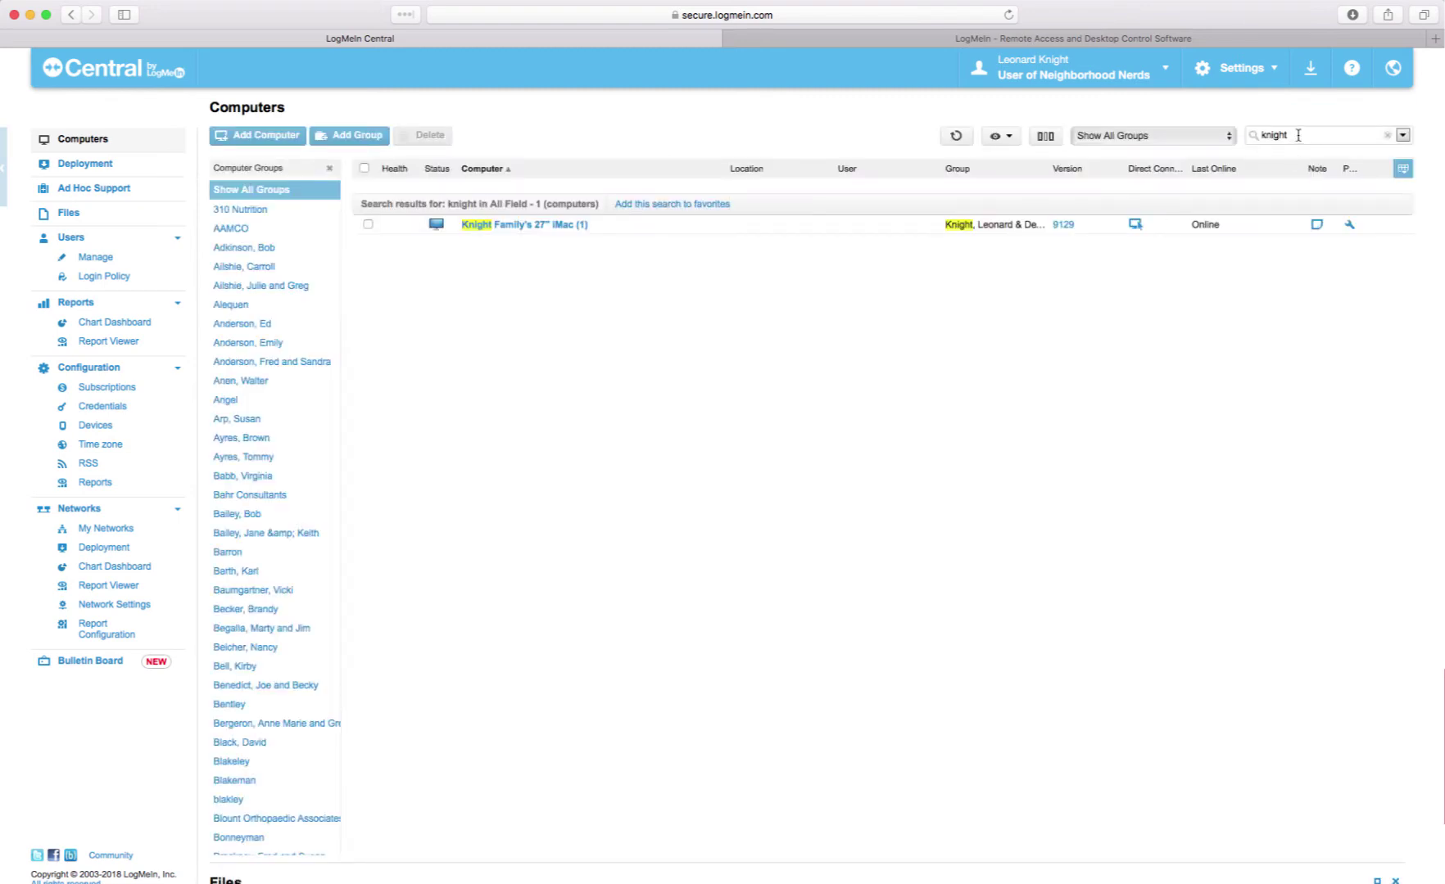
- Filter the computer list to the family's group and clear the search, showing 1 online iMac
{"action": "left_click", "coordinate": [1298, 136]}
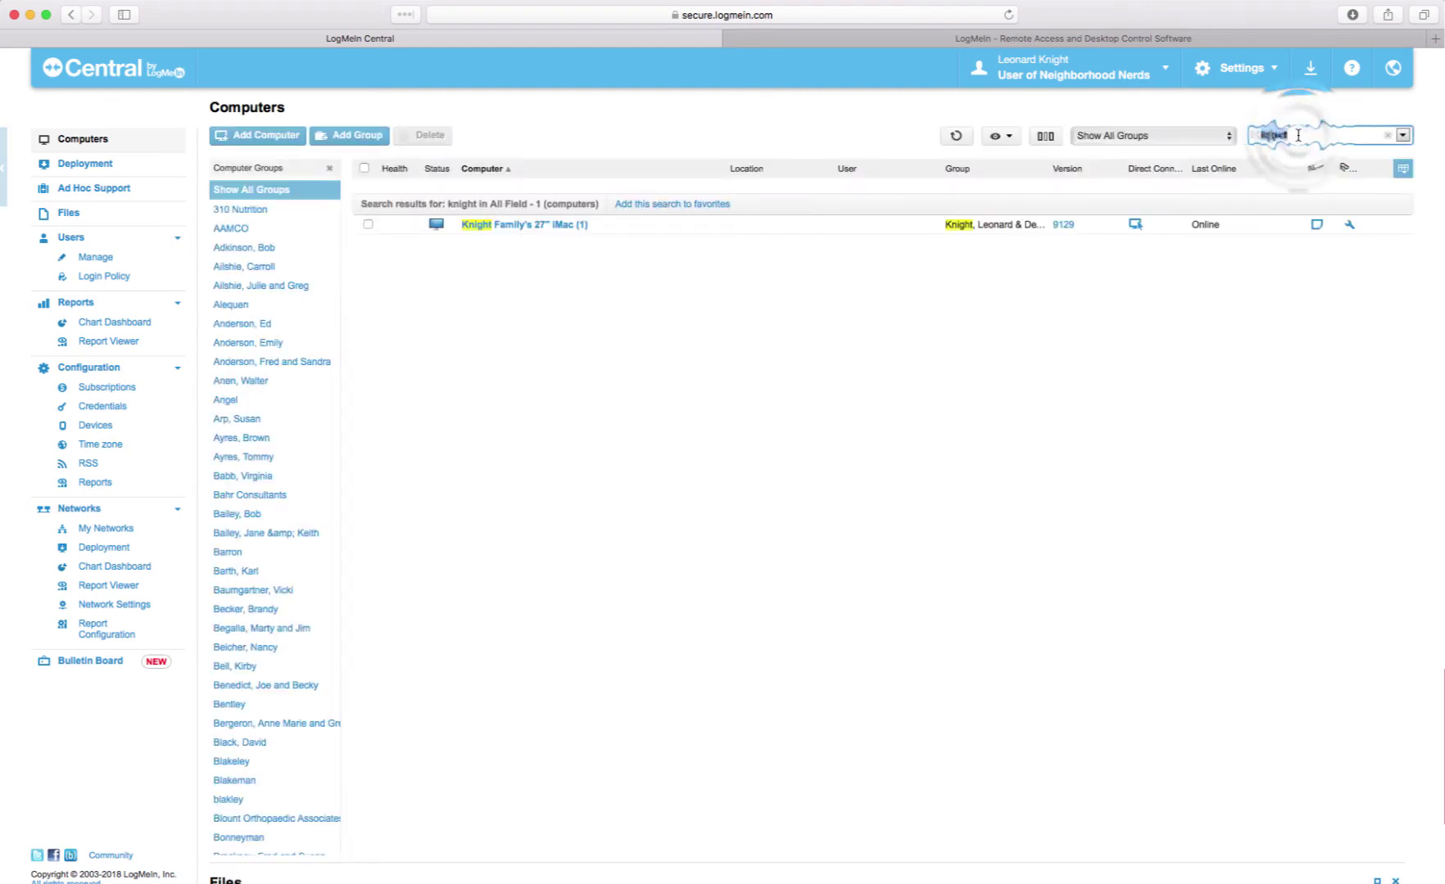
{"action": "type", "text": "k"}
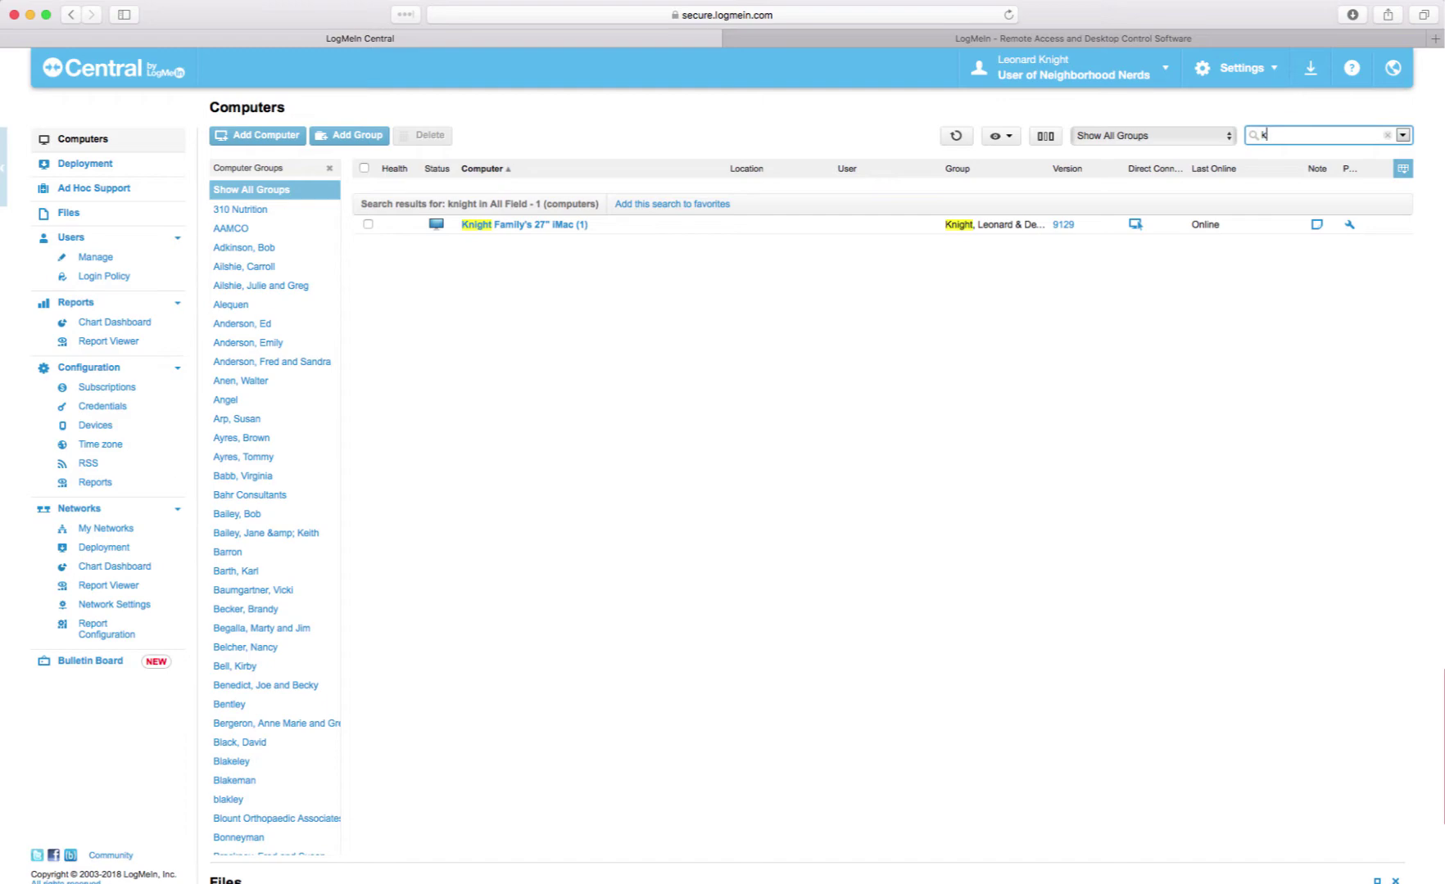
{"action": "type", "text": "night"}
{"action": "left_click", "coordinate": [1226, 141]}
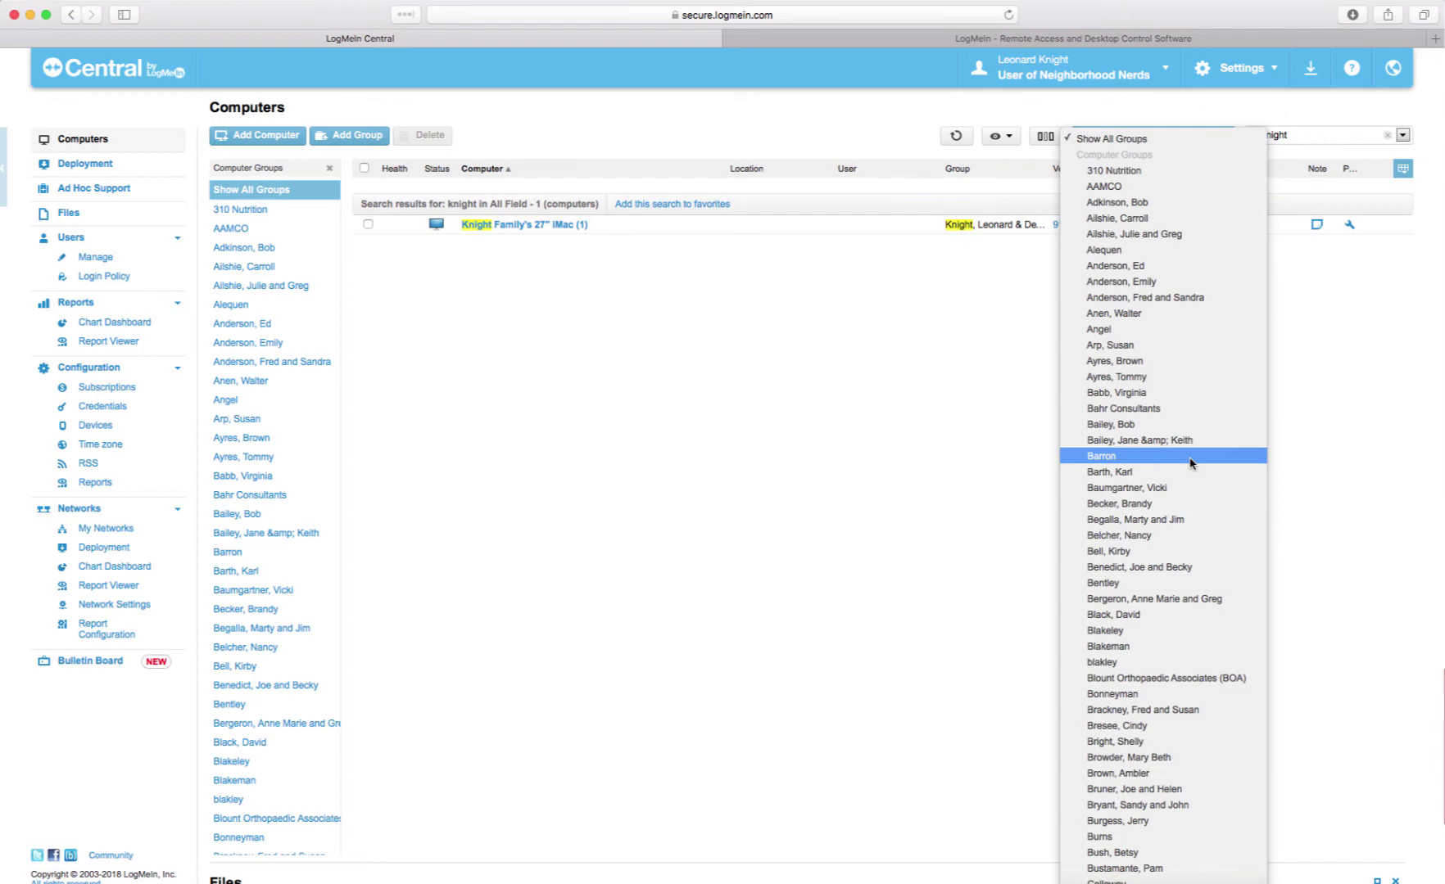
{"action": "scroll", "coordinate": [1189, 464], "scroll_direction": "down", "scroll_amount": 20}
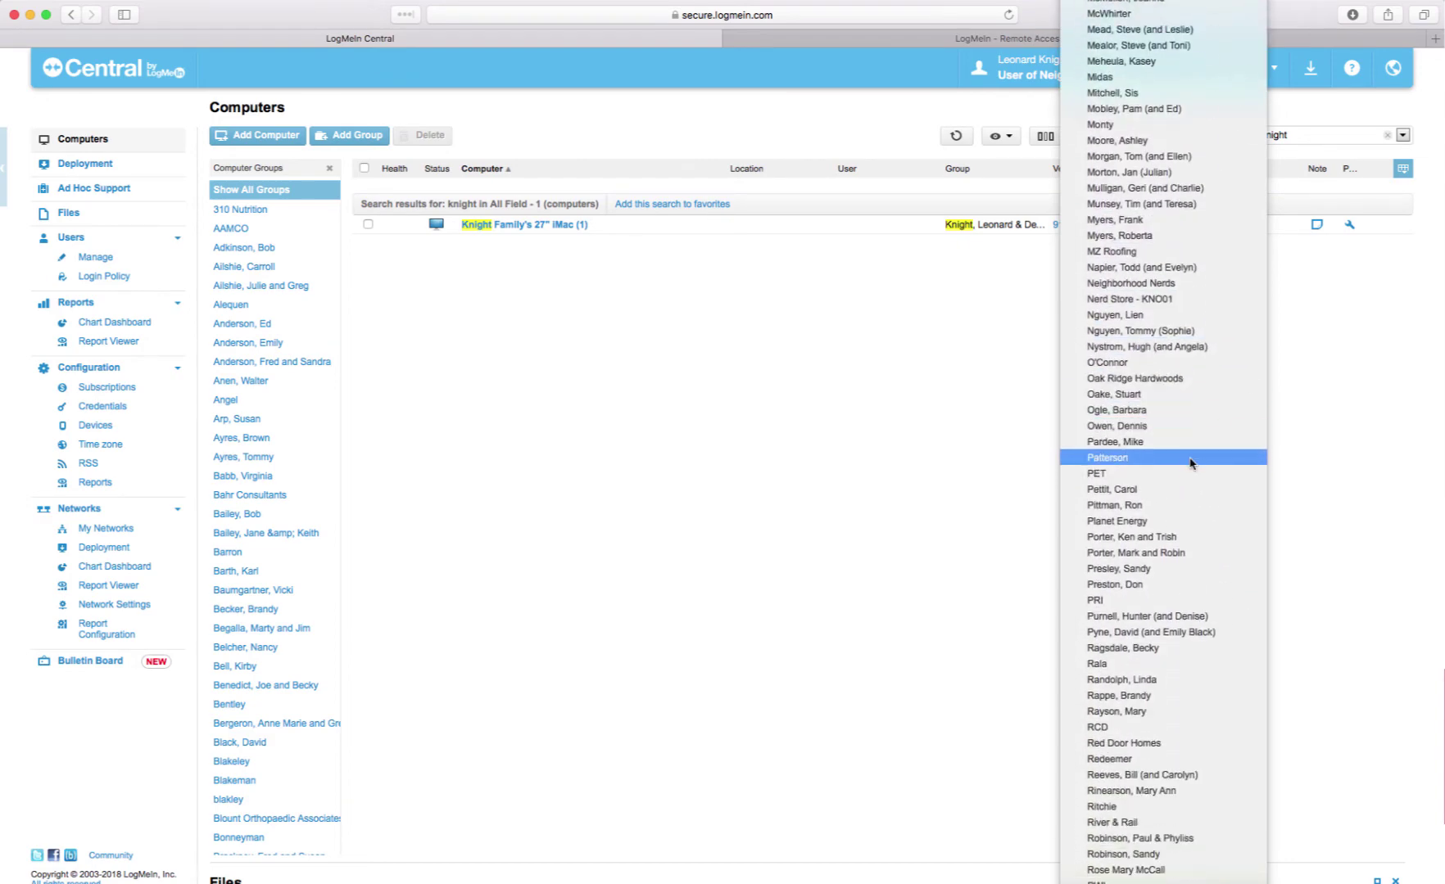
{"action": "scroll", "coordinate": [1174, 328], "scroll_direction": "up", "scroll_amount": 10}
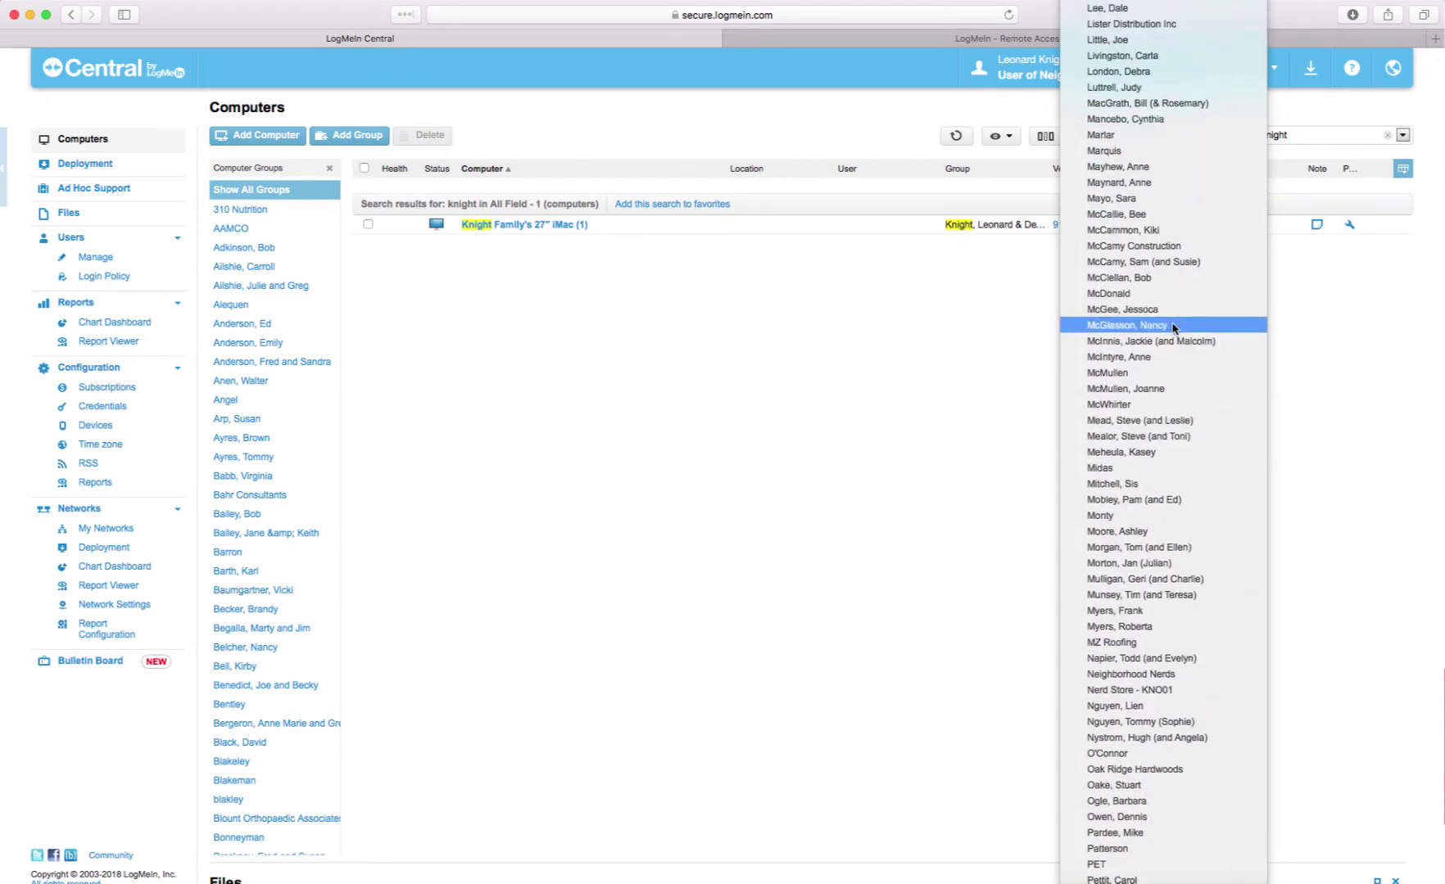
{"action": "scroll", "coordinate": [1174, 328], "scroll_direction": "up", "scroll_amount": 6}
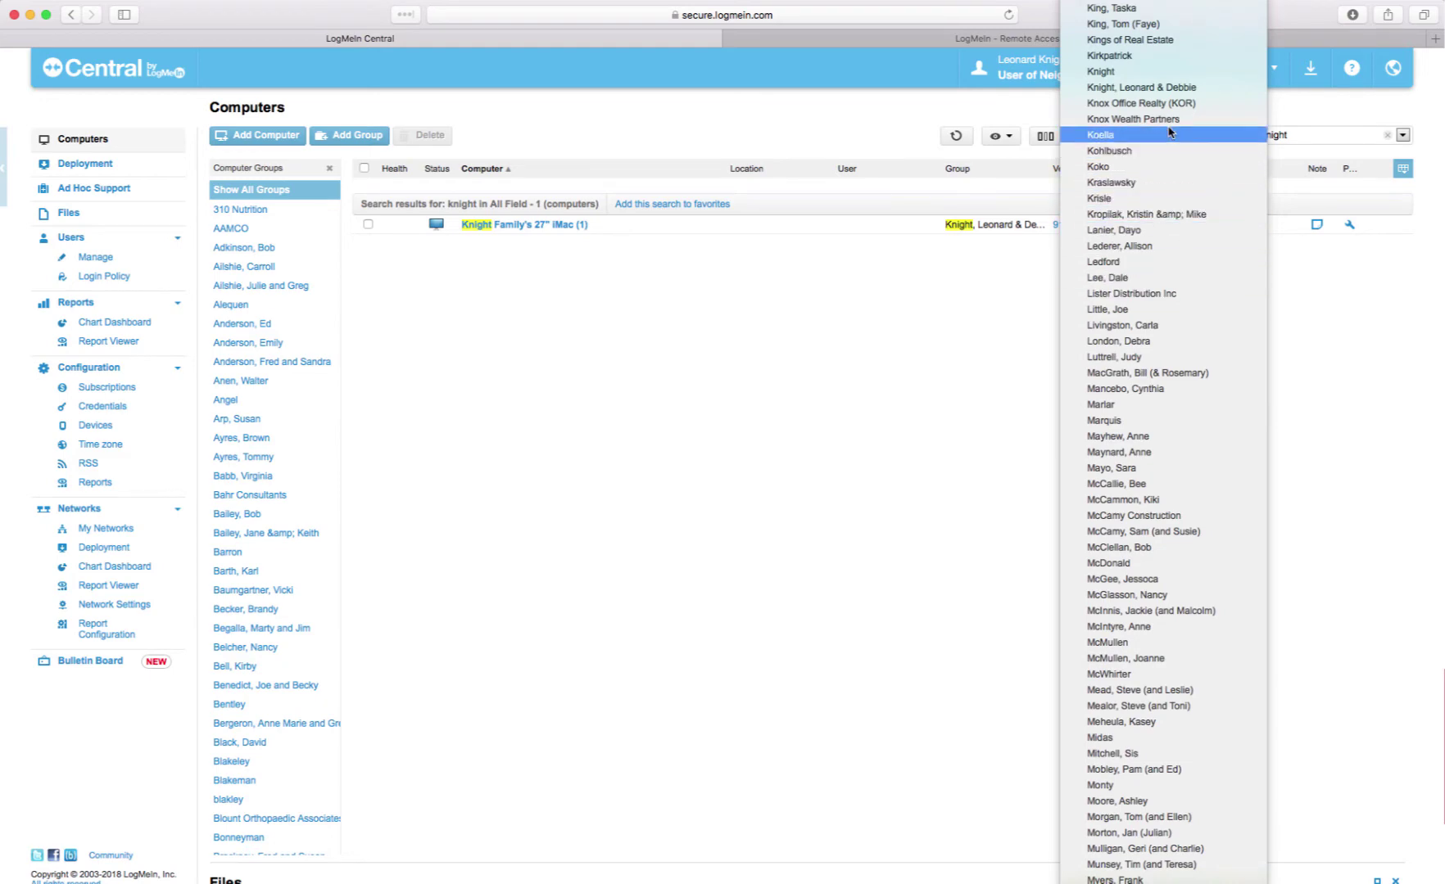
{"action": "left_click", "coordinate": [1163, 87]}
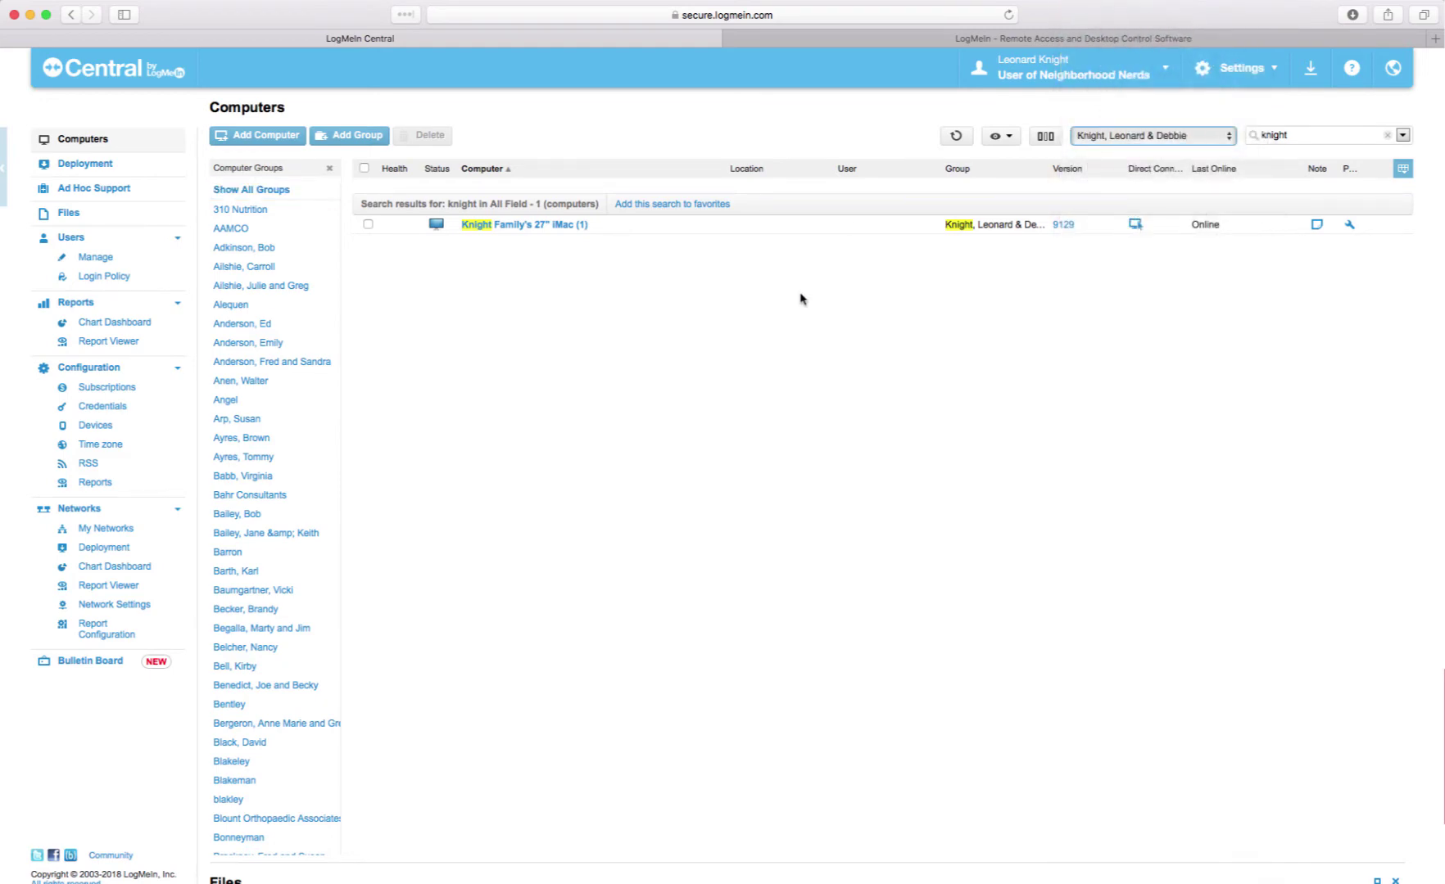
{"action": "left_click", "coordinate": [1387, 135]}
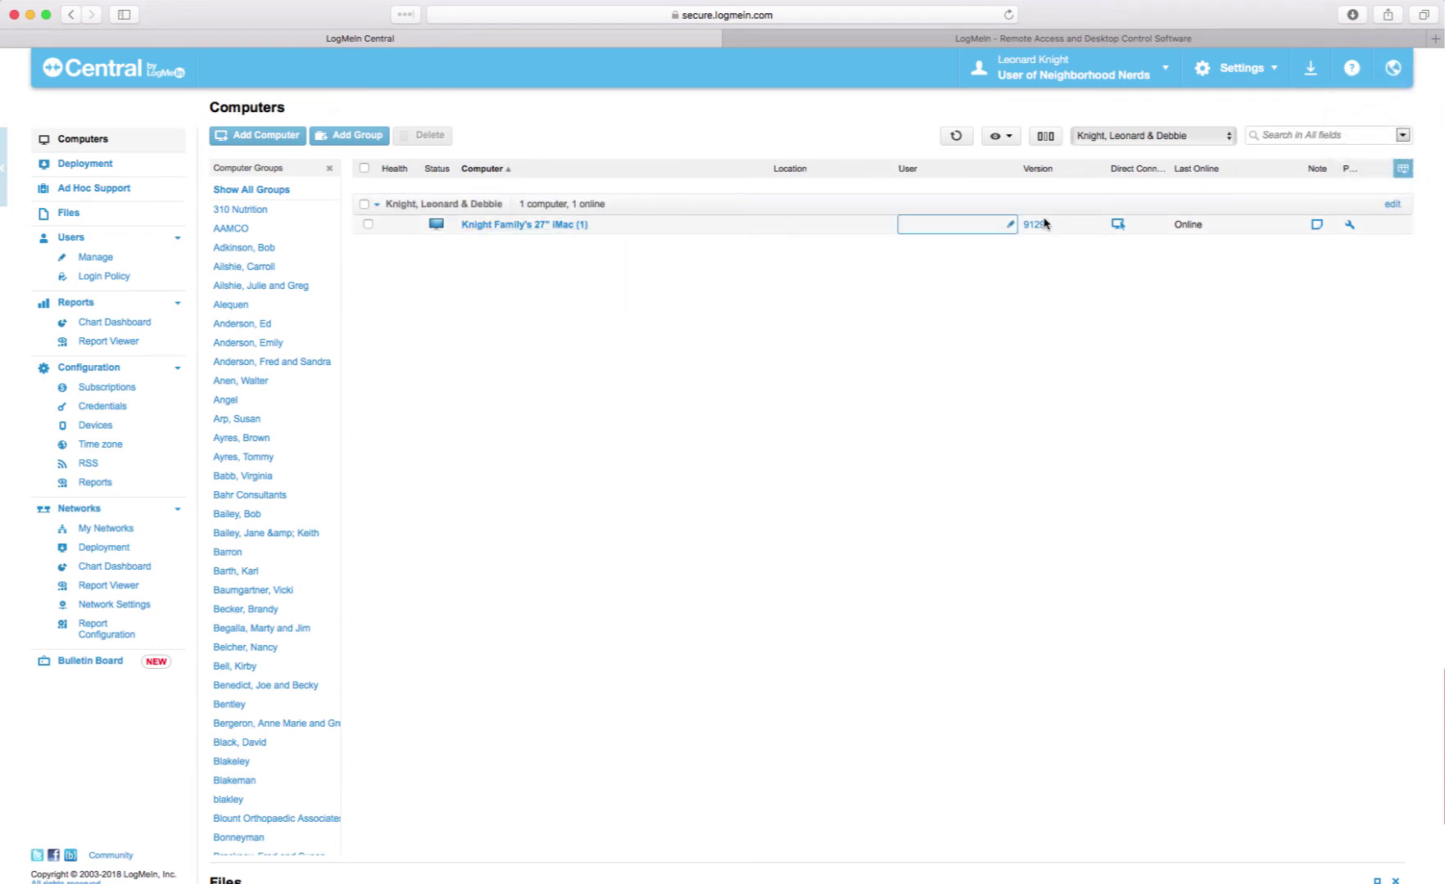
- Remove the '(1)' suffix from the iMac's computer description in its host properties and apply it
{"action": "left_click", "coordinate": [1350, 225]}
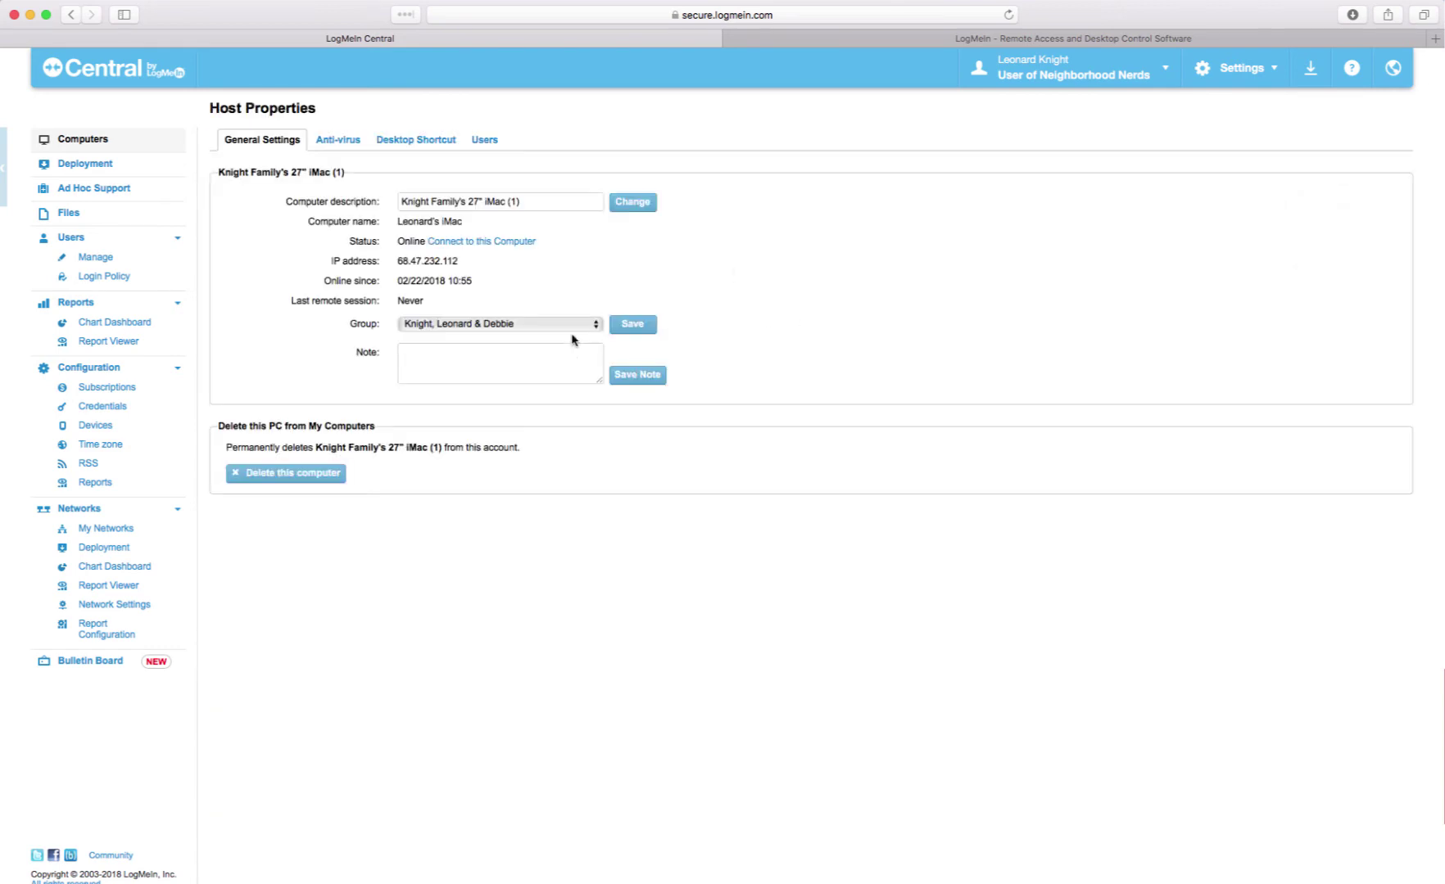
{"action": "left_click", "coordinate": [538, 200]}
{"action": "key", "text": "BackSpace"}
{"action": "key", "text": "BackSpace"}
{"action": "key", "text": "BackSpace"}
{"action": "left_click", "coordinate": [632, 201]}
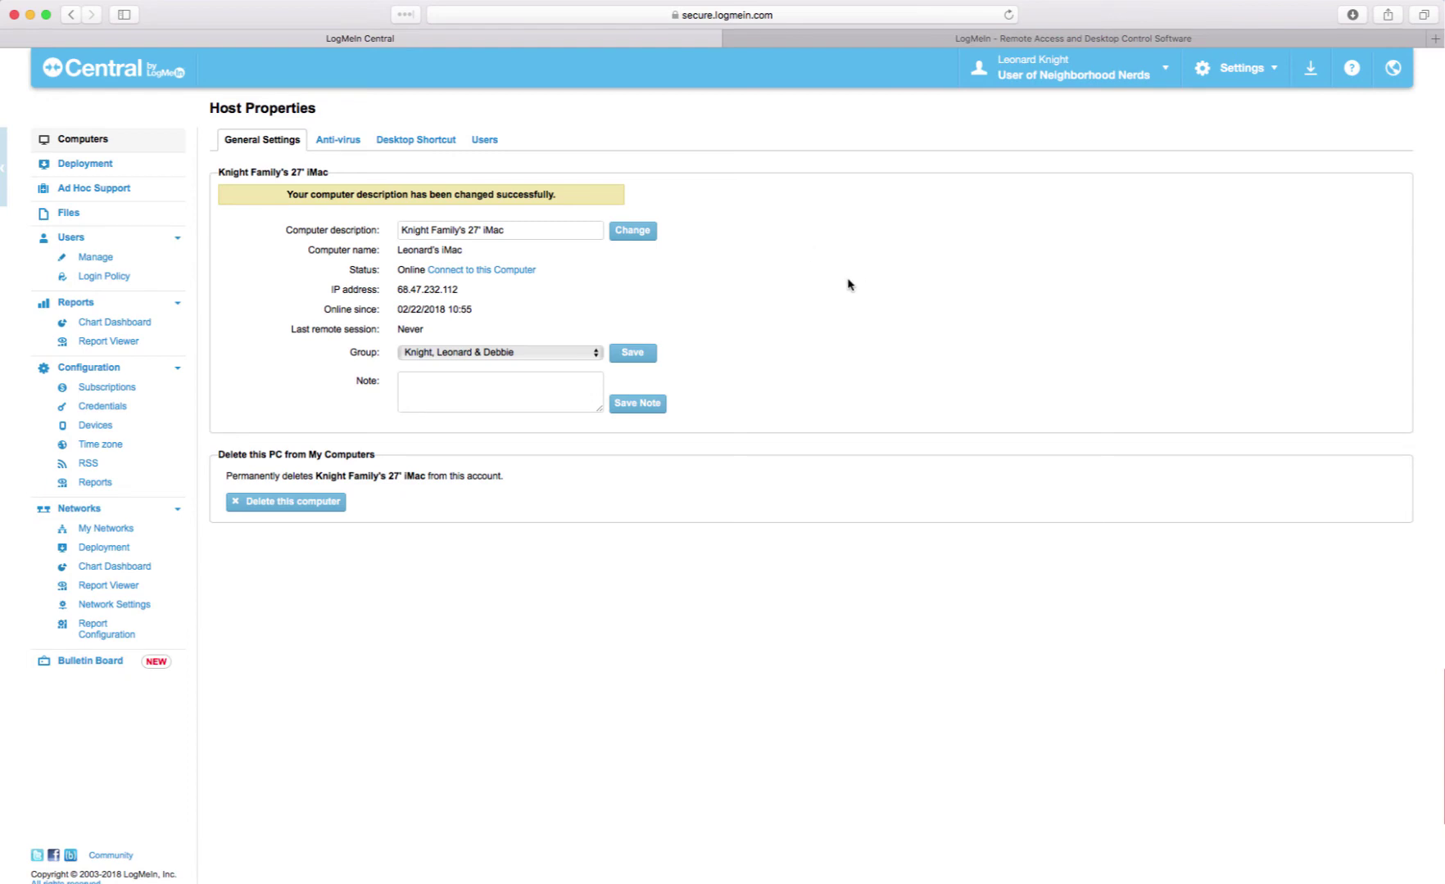
- Return to the Computers list and close the LogMeIn Control Panel welcome window
{"action": "left_click", "coordinate": [72, 140]}
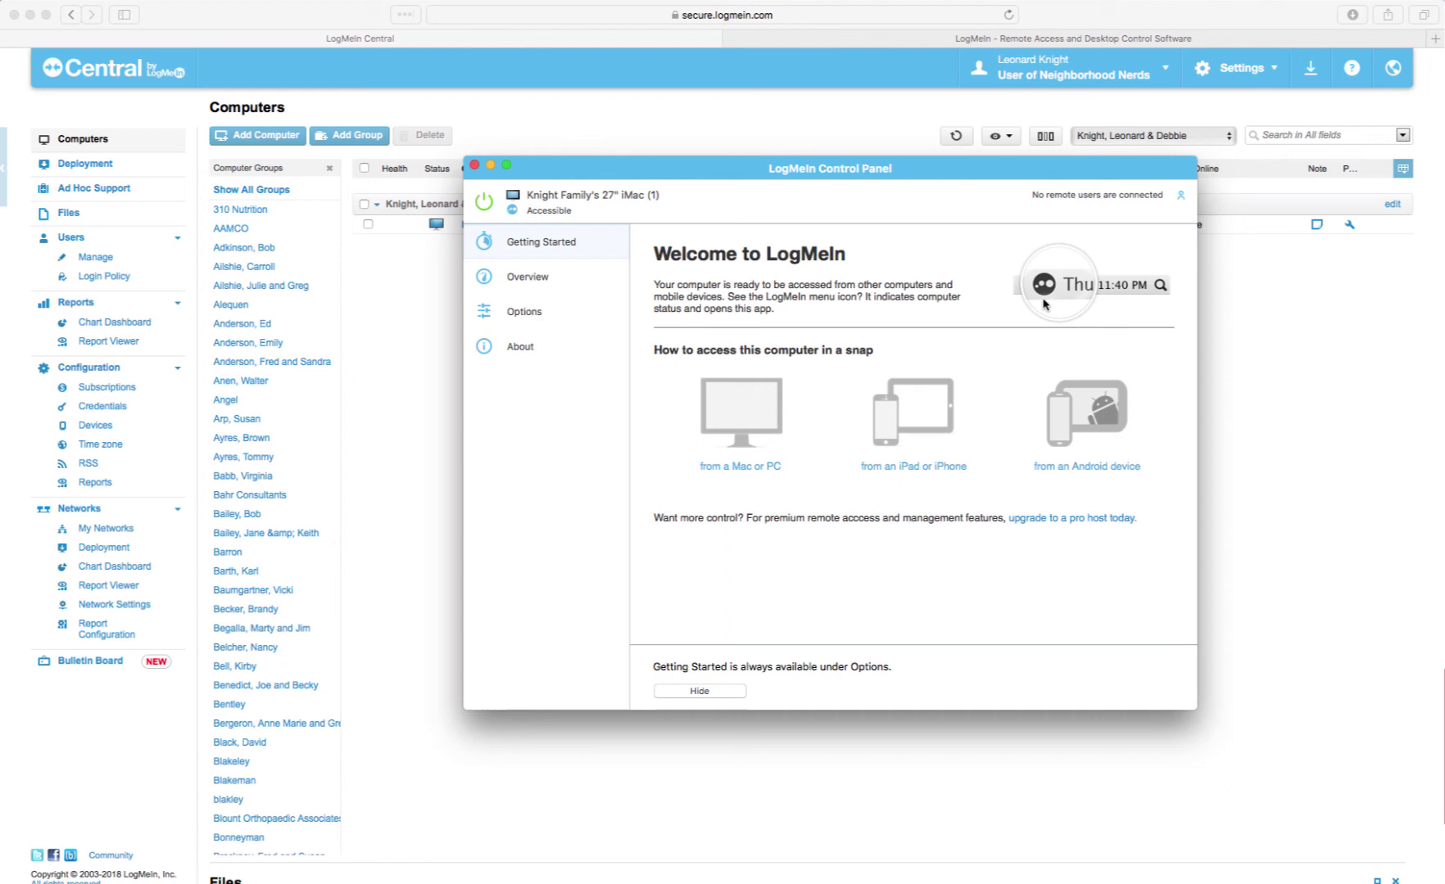
{"action": "left_click", "coordinate": [473, 165]}
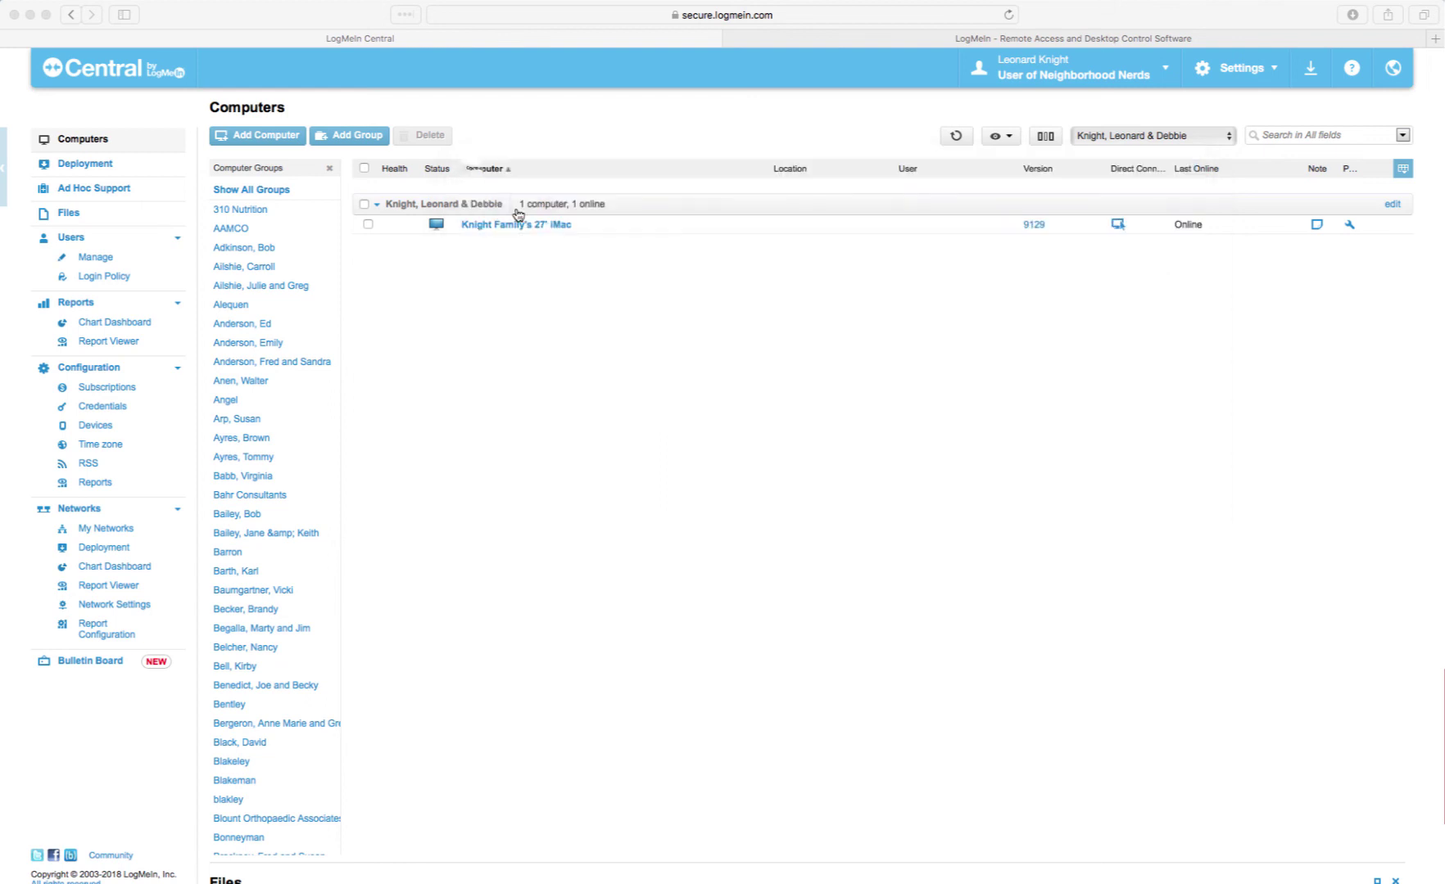